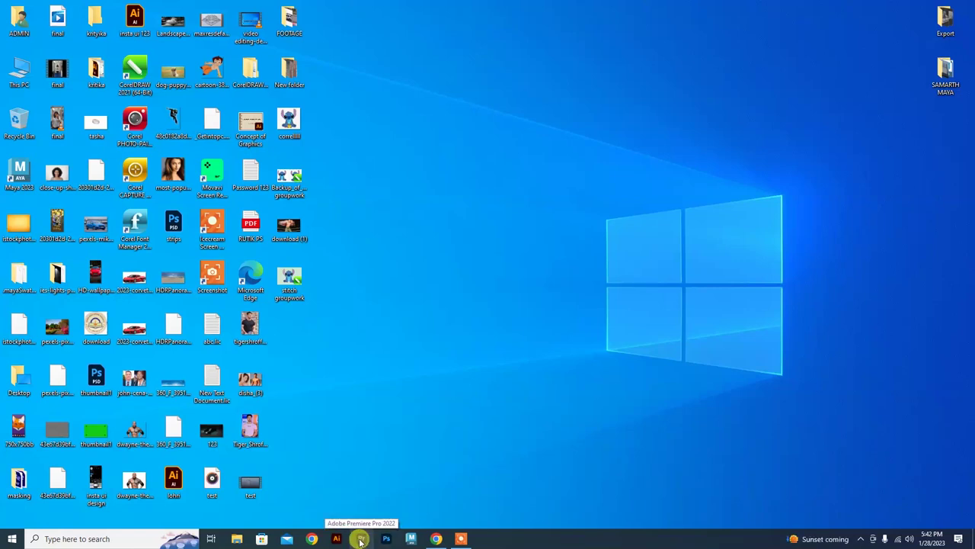
# Step: Launch Premiere Pro 2022 past the video driver warning and close the Chrome profile window
pyautogui.click(361, 540)
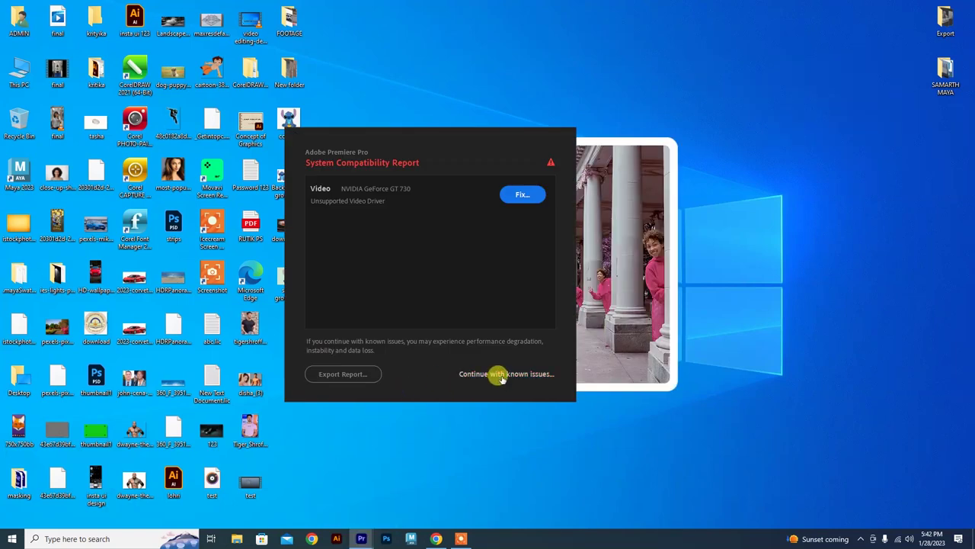
pyautogui.click(499, 375)
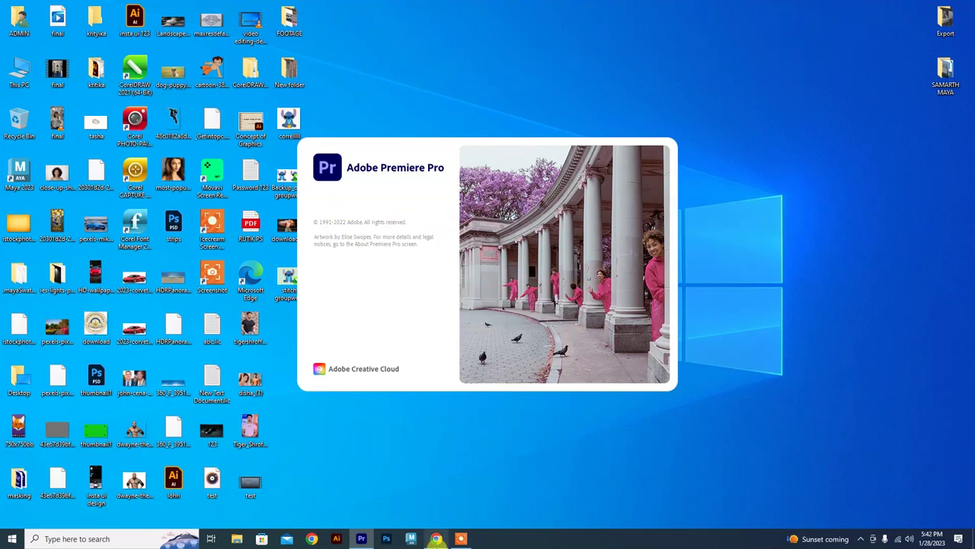
pyautogui.moveTo(446, 540)
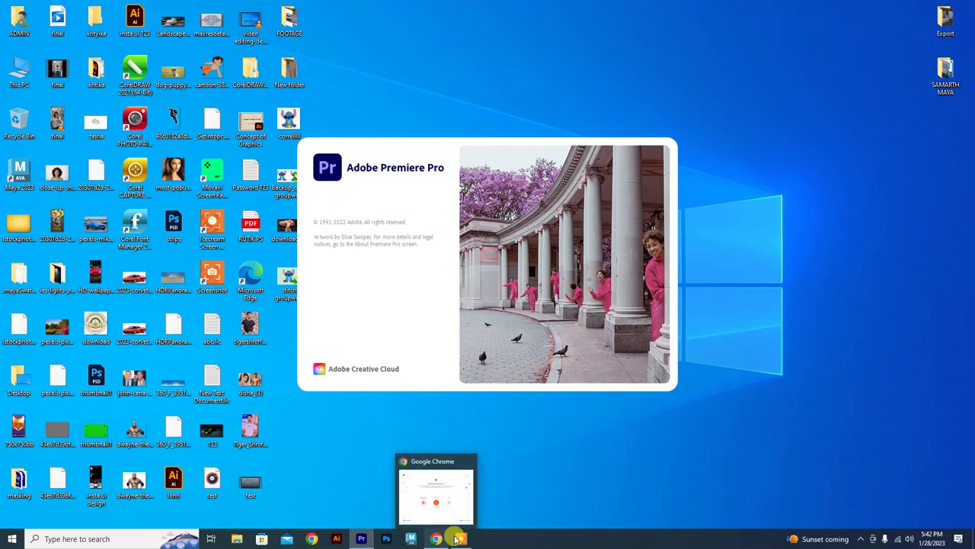
pyautogui.click(435, 495)
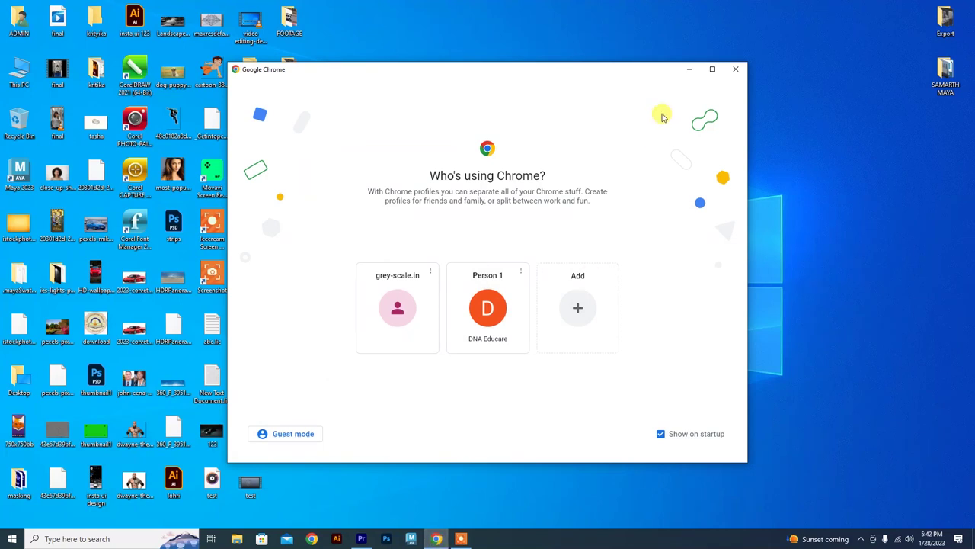
pyautogui.click(735, 69)
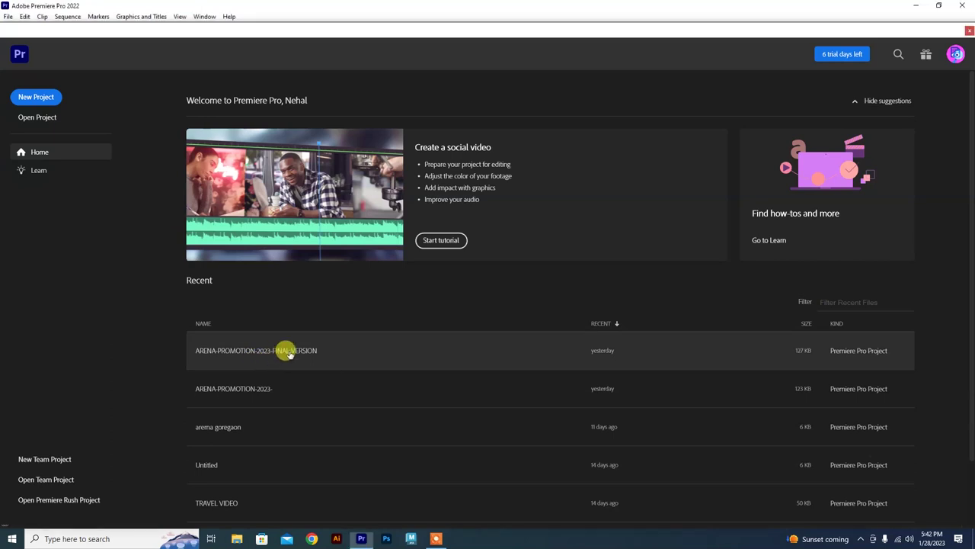
# Step: Start a new project named 'training video 1' and choose a custom project location
pyautogui.click(41, 99)
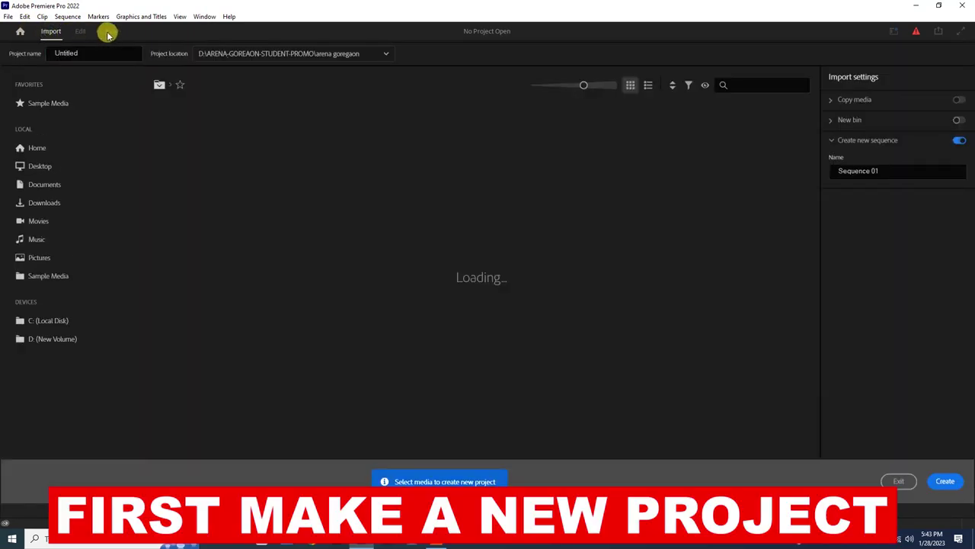
pyautogui.click(92, 55)
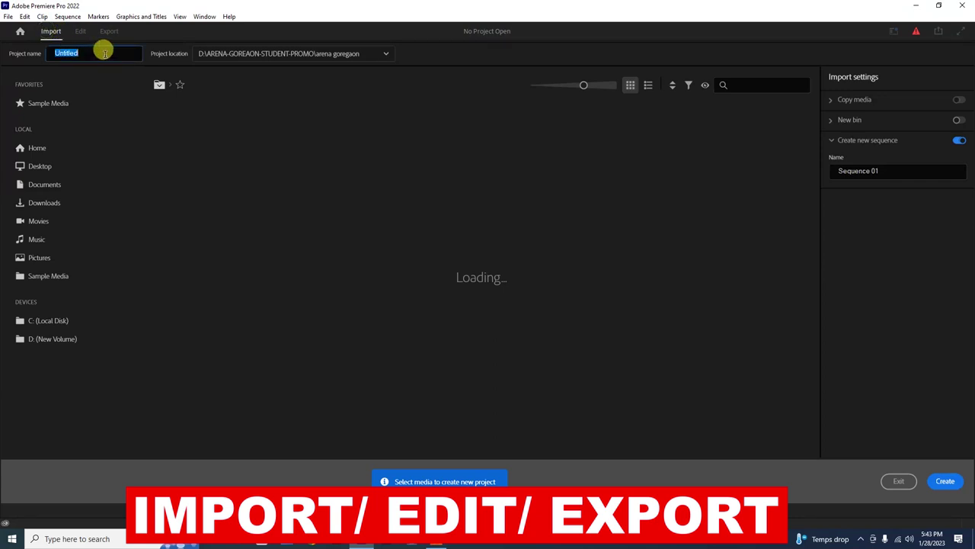
pyautogui.write('training v')
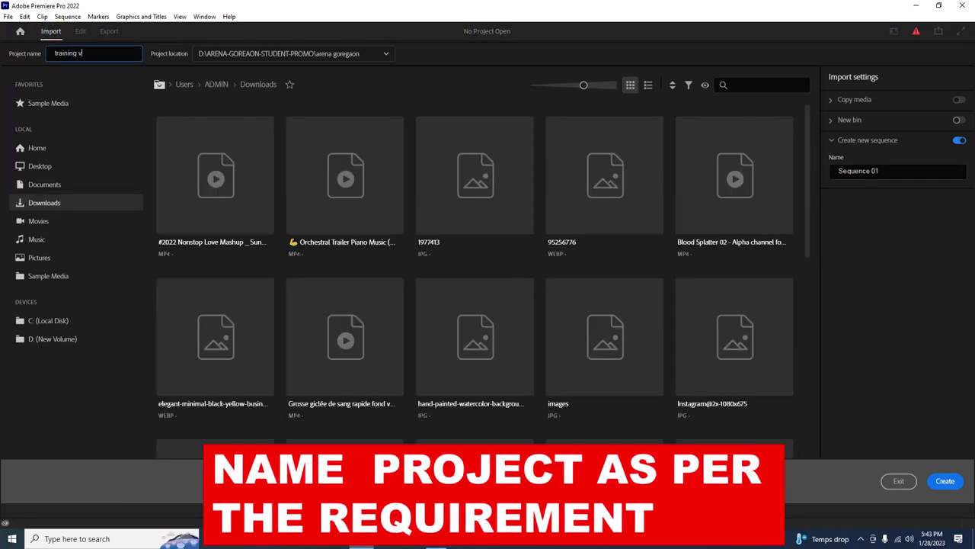
pyautogui.write('ideo 1')
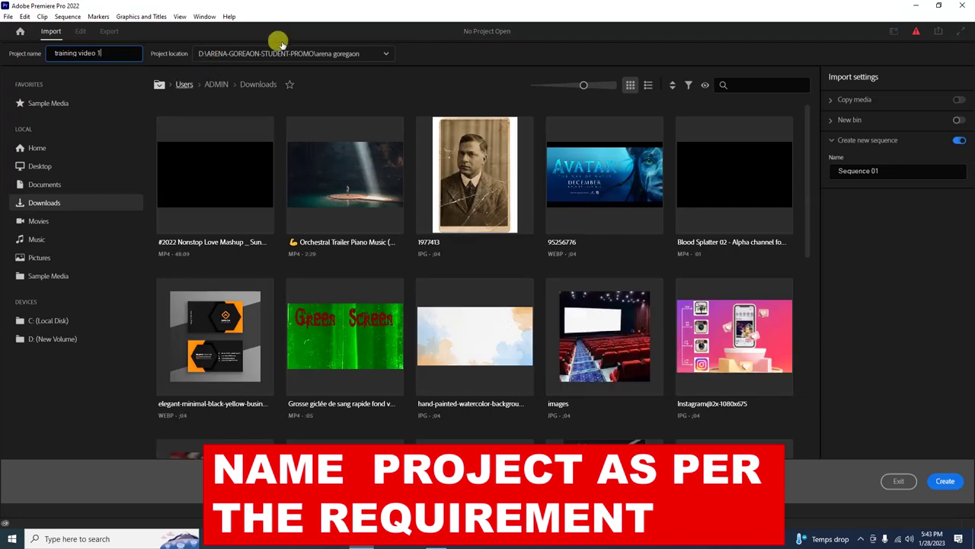
pyautogui.click(330, 52)
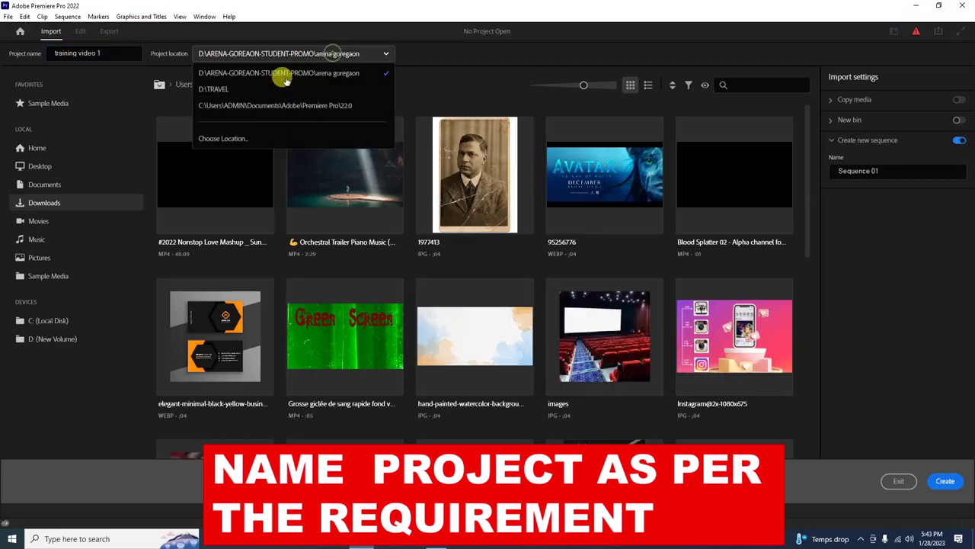
pyautogui.click(246, 139)
# Step: Create folder TEST-VIDEO-TRAINMING 1 on New Volume (D:) and select it as the project location
pyautogui.click(236, 61)
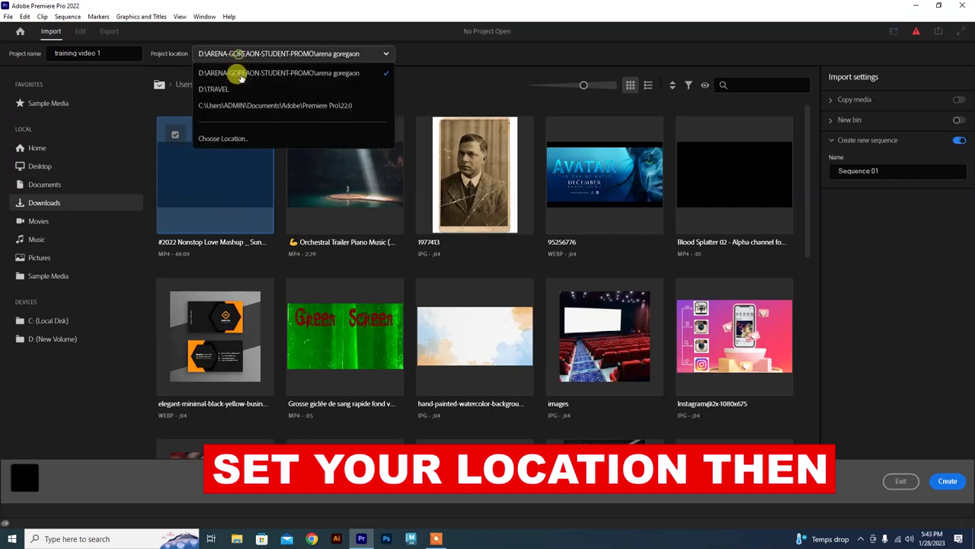
pyautogui.click(228, 133)
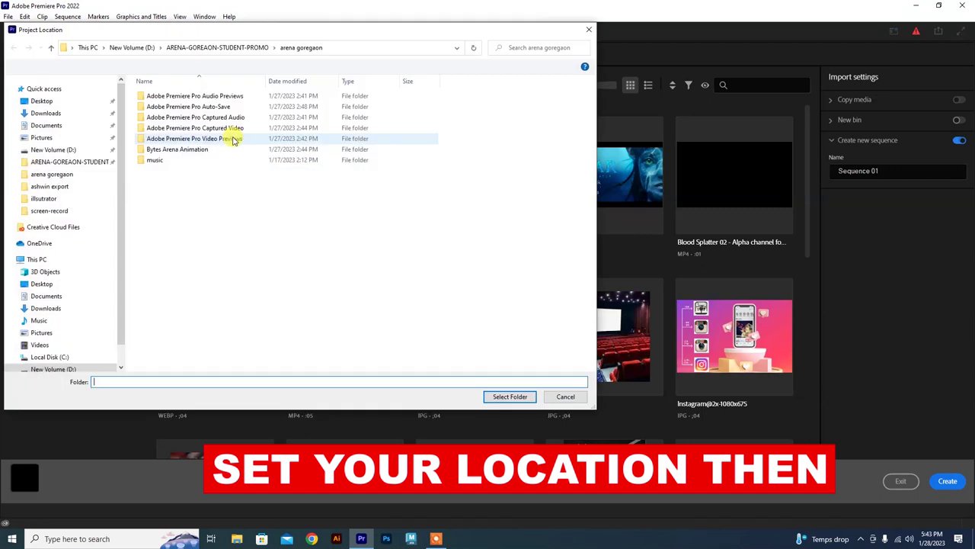
pyautogui.click(58, 151)
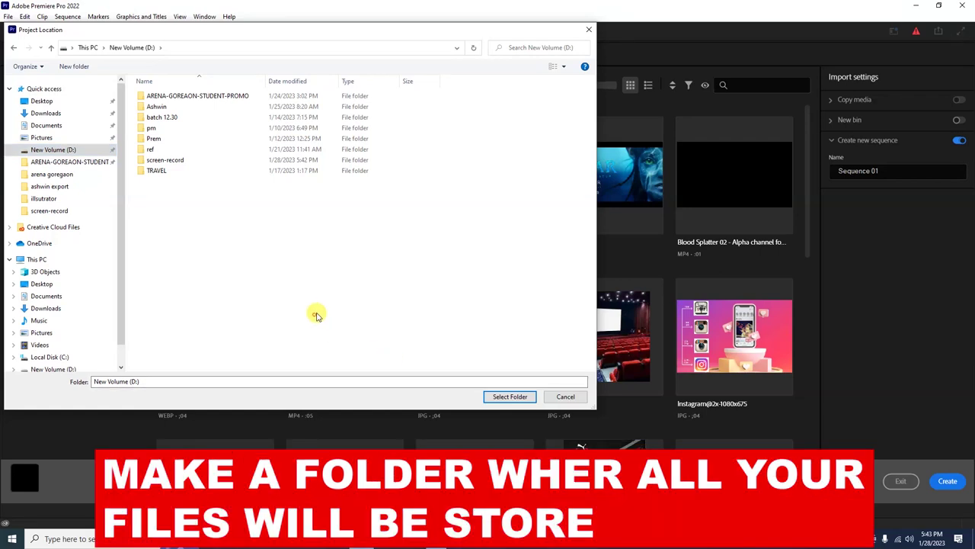
pyautogui.rightClick(314, 315)
pyautogui.moveTo(386, 415)
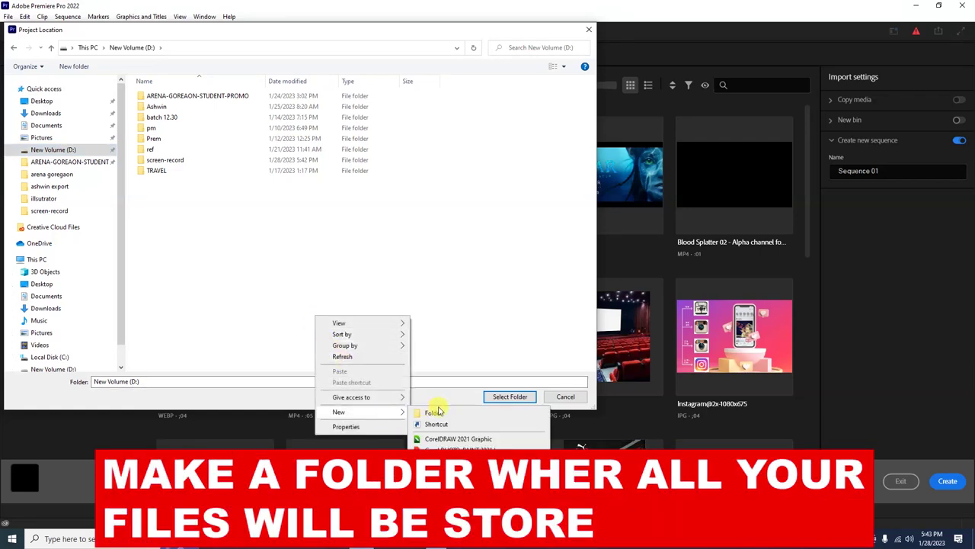
pyautogui.click(435, 406)
pyautogui.write('TEST-')
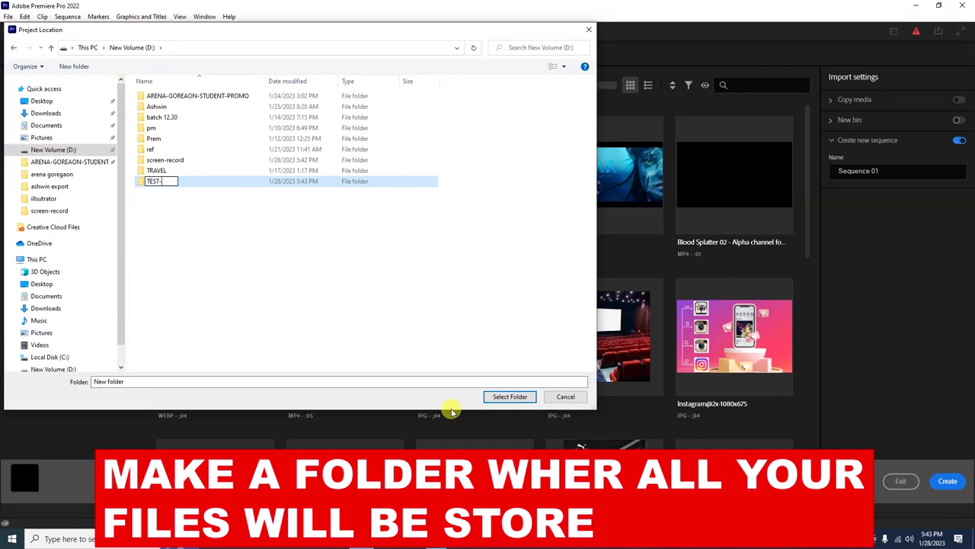
pyautogui.write('VIDEO-TRAINMING 1')
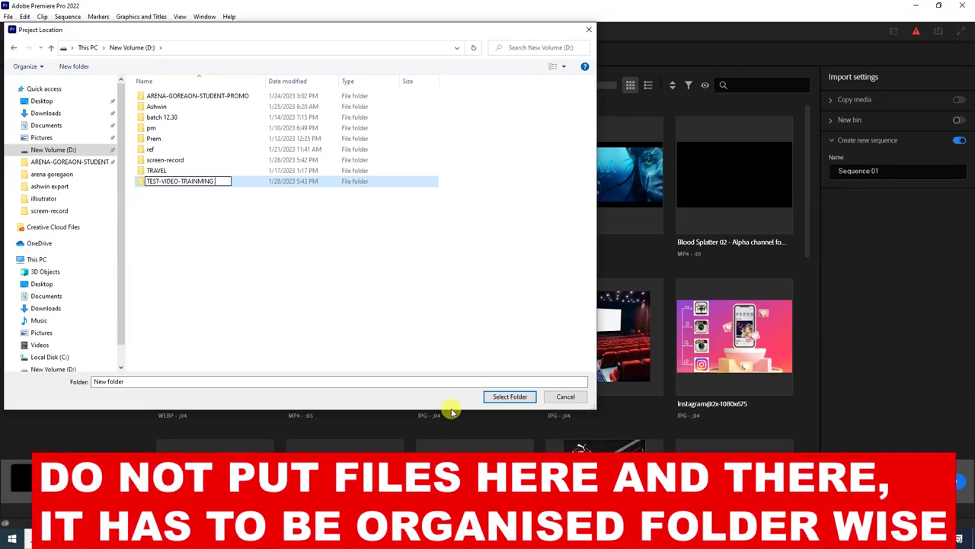
pyautogui.press('Return')
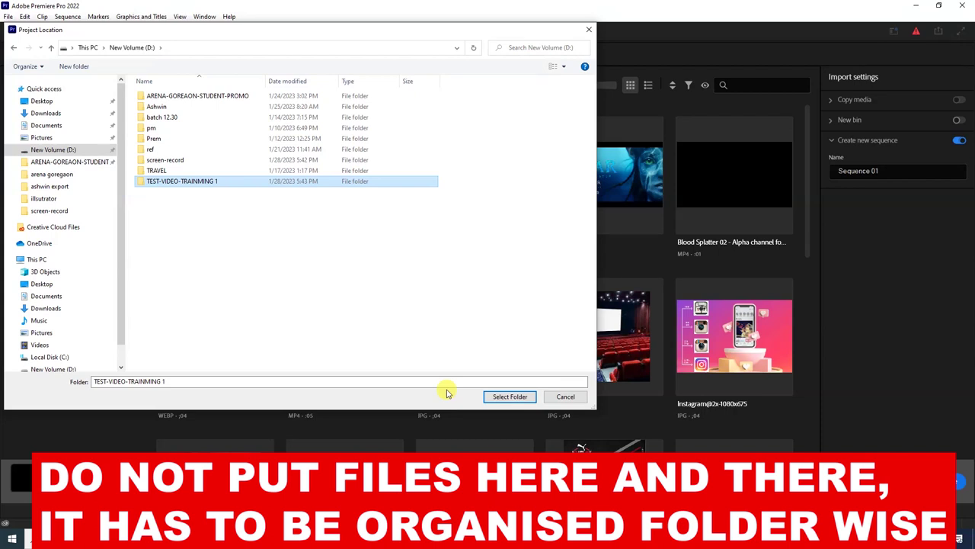
pyautogui.click(503, 397)
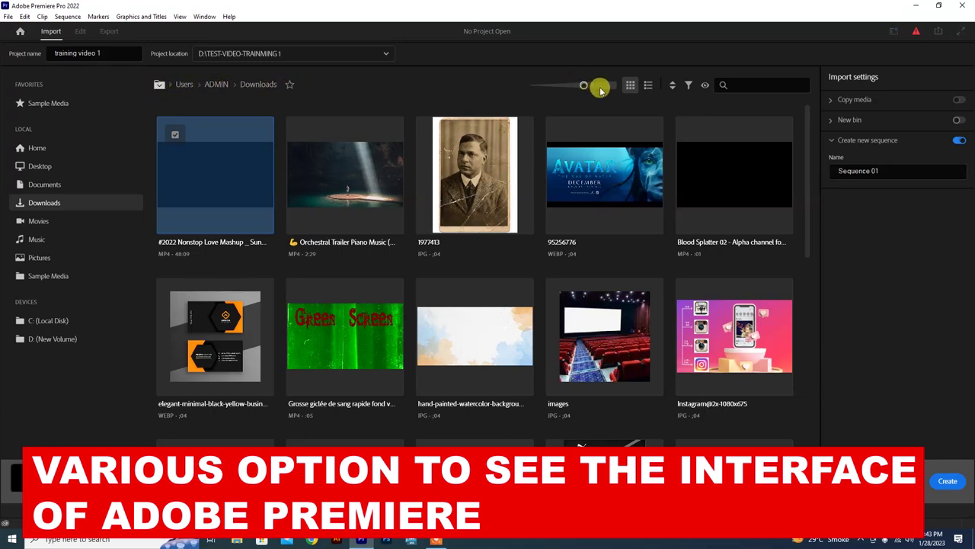
# Step: Resize the media browser thumbnails to six per row, then browse Home and the D: drive
pyautogui.moveTo(584, 86)
pyautogui.mouseDown()
pyautogui.moveTo(599, 84)
pyautogui.moveTo(568, 86)
pyautogui.mouseUp()
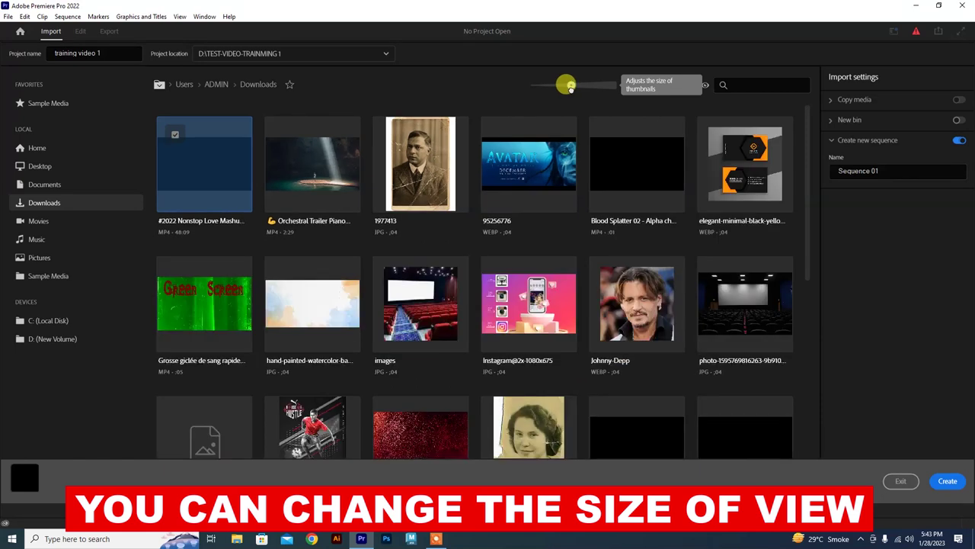
pyautogui.moveTo(568, 86); pyautogui.dragTo(574, 85)
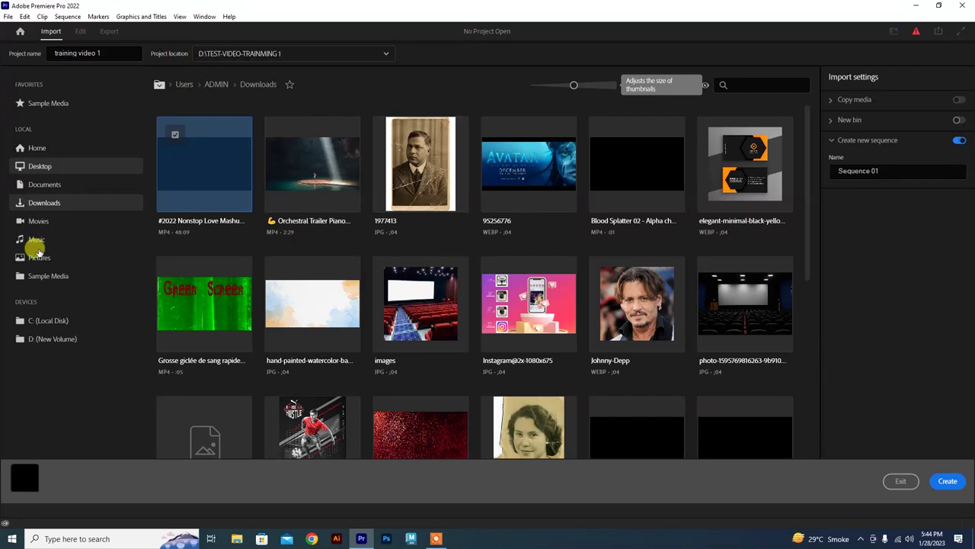
pyautogui.click(37, 147)
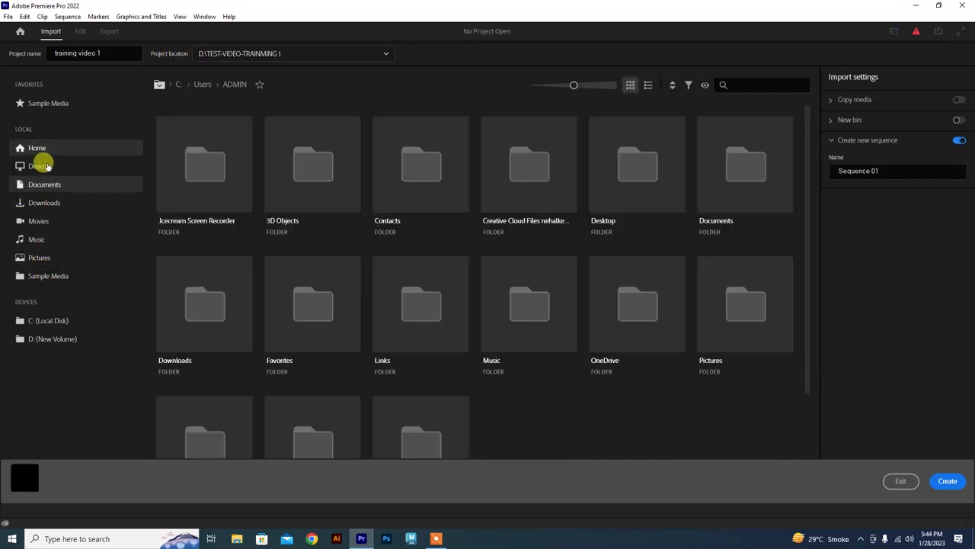
pyautogui.click(59, 339)
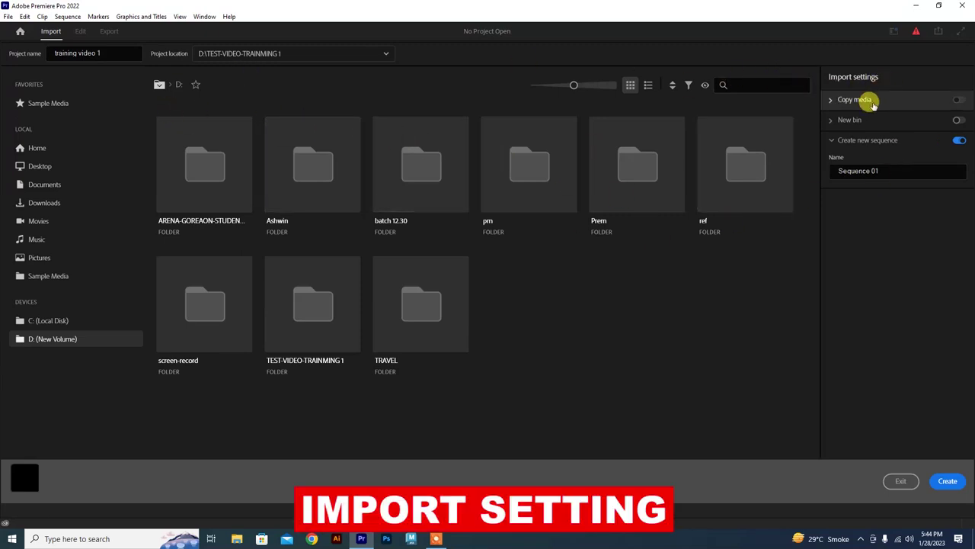
# Step: Leave copy media off and enable importing into a new bin named FOOTAGE
pyautogui.click(855, 99)
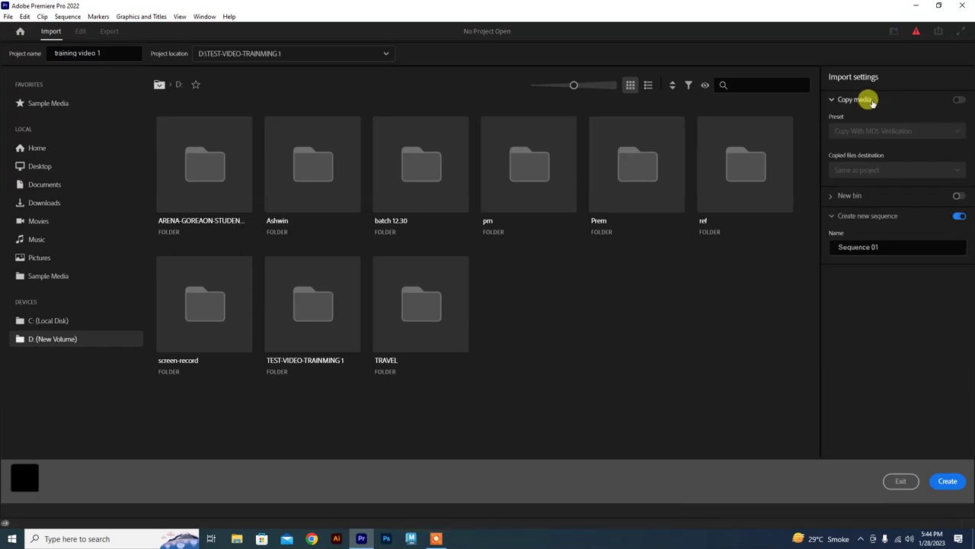
pyautogui.click(855, 100)
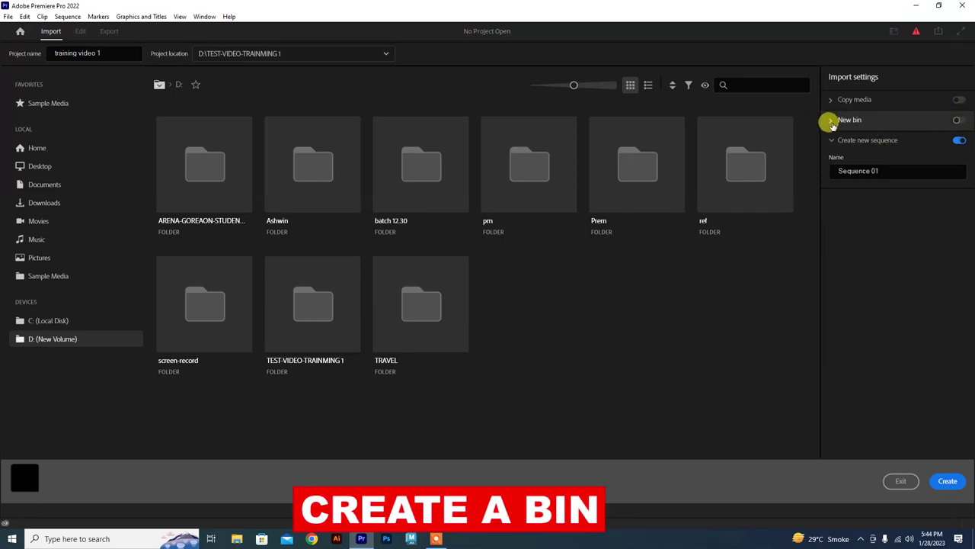
pyautogui.click(832, 121)
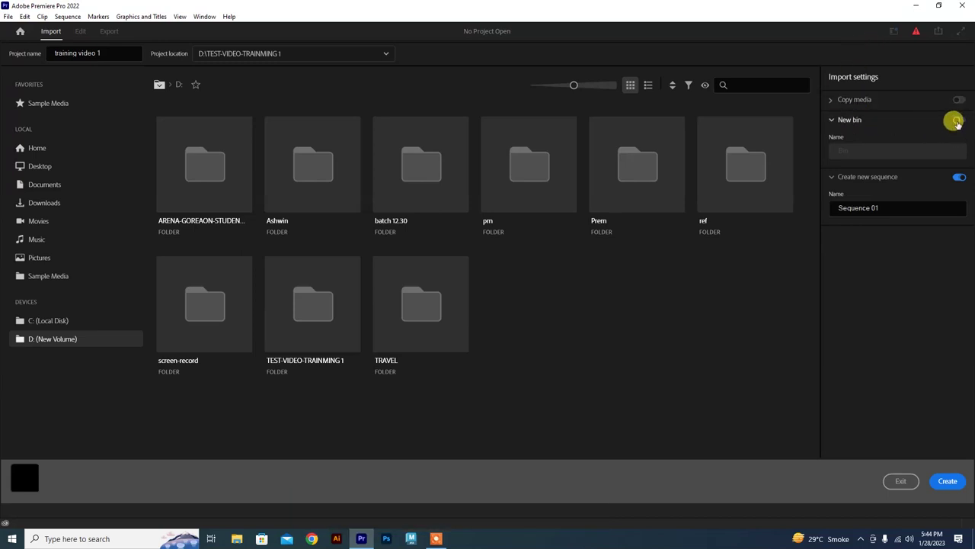
pyautogui.click(956, 122)
pyautogui.moveTo(830, 148); pyautogui.dragTo(848, 161)
pyautogui.write('FOOTAGE')
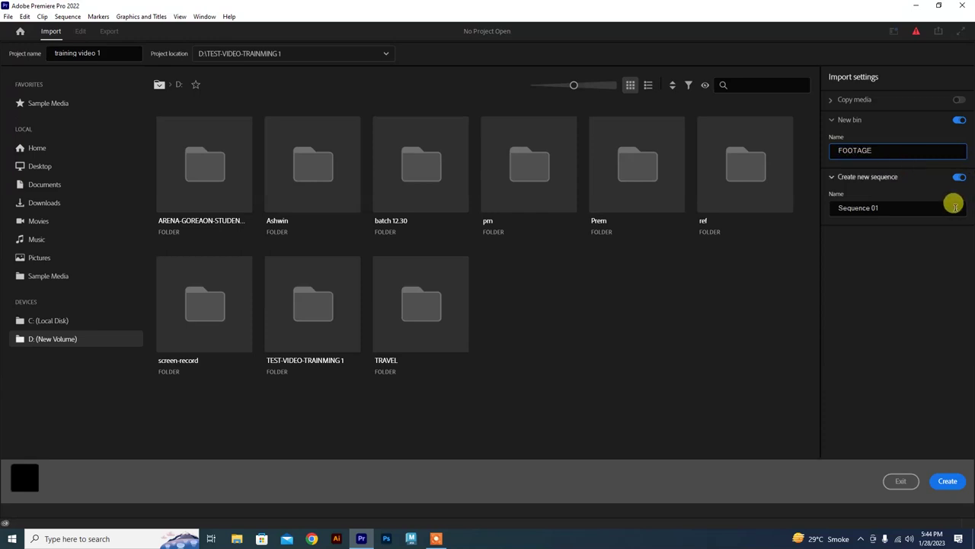
# Step: Name the new sequence TEST VIDEO and create the project
pyautogui.moveTo(952, 207); pyautogui.dragTo(834, 208)
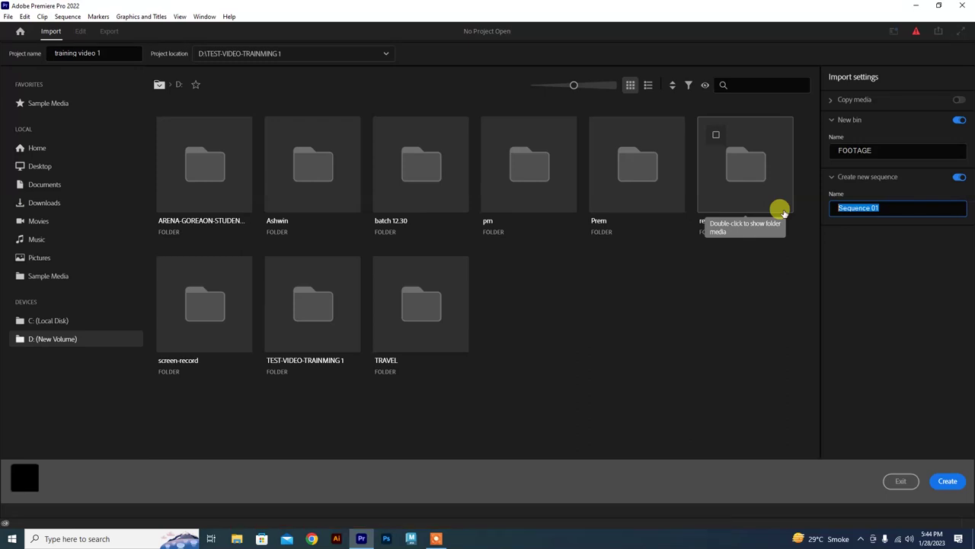
pyautogui.write('TEST VIDEO')
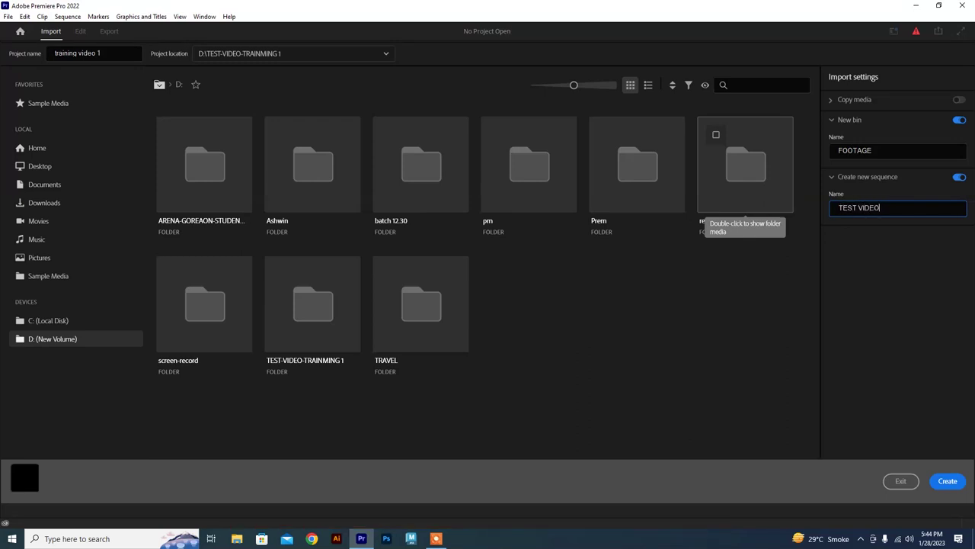
pyautogui.click(948, 482)
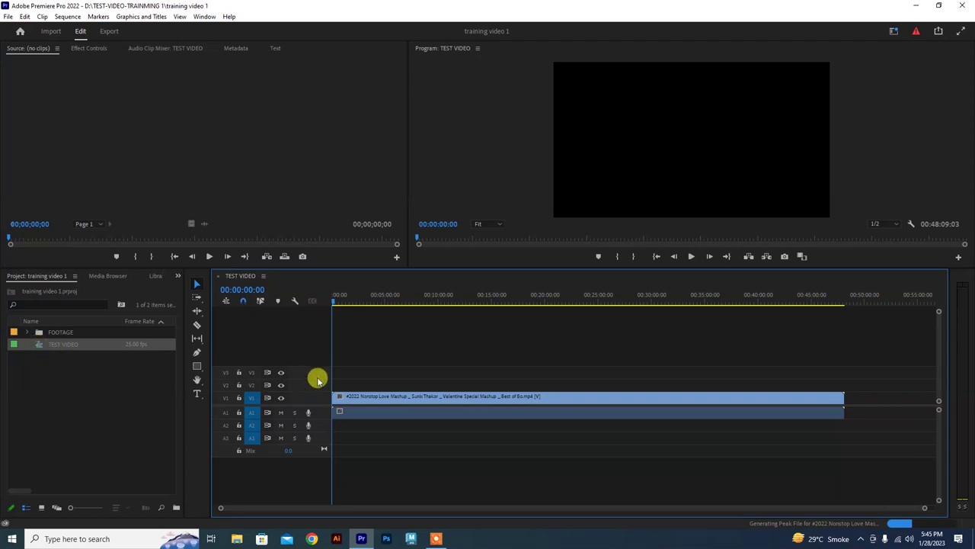
# Step: Scrub the TEST VIDEO sequence to about 00:11:52:03 and back to 00:05:51:19, then delete the clip
pyautogui.moveTo(366, 306); pyautogui.dragTo(459, 302)
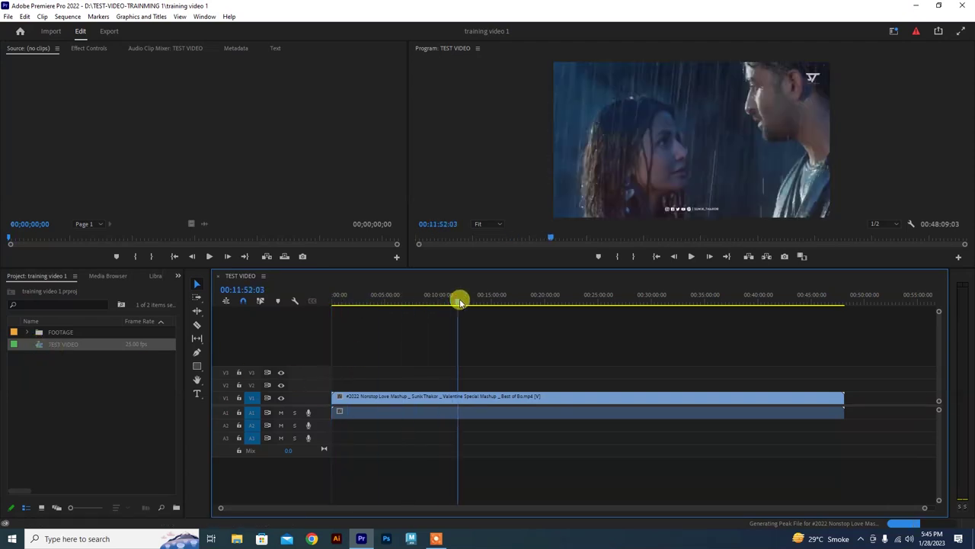
pyautogui.moveTo(460, 302); pyautogui.dragTo(395, 306)
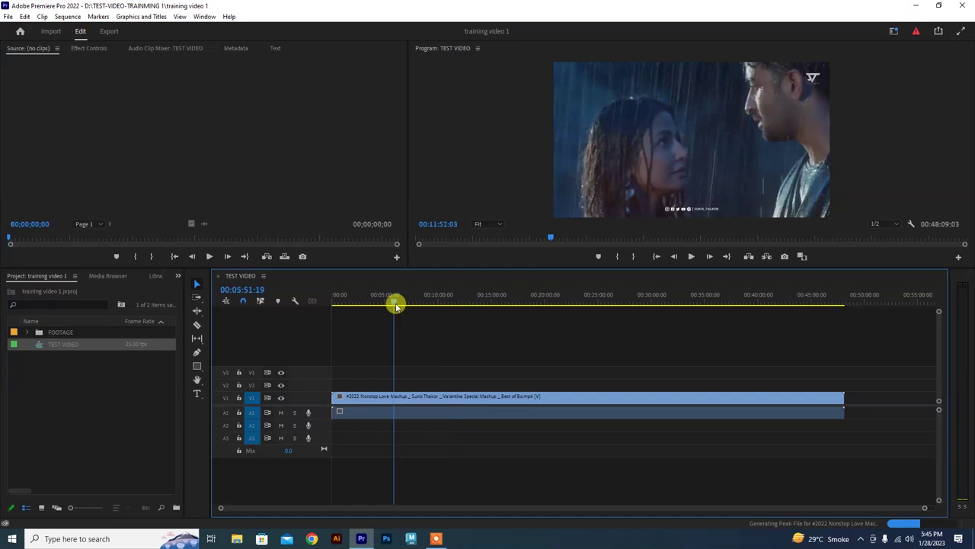
pyautogui.click(361, 401)
pyautogui.press('Delete')
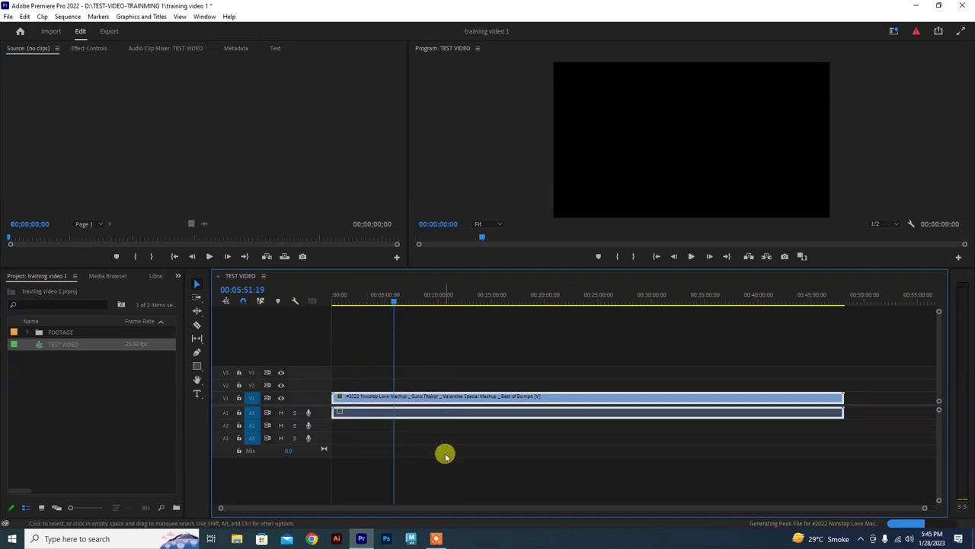
# Step: Expand and open the FOOTAGE bin, then return to the project's top level
pyautogui.click(36, 335)
pyautogui.click(47, 348)
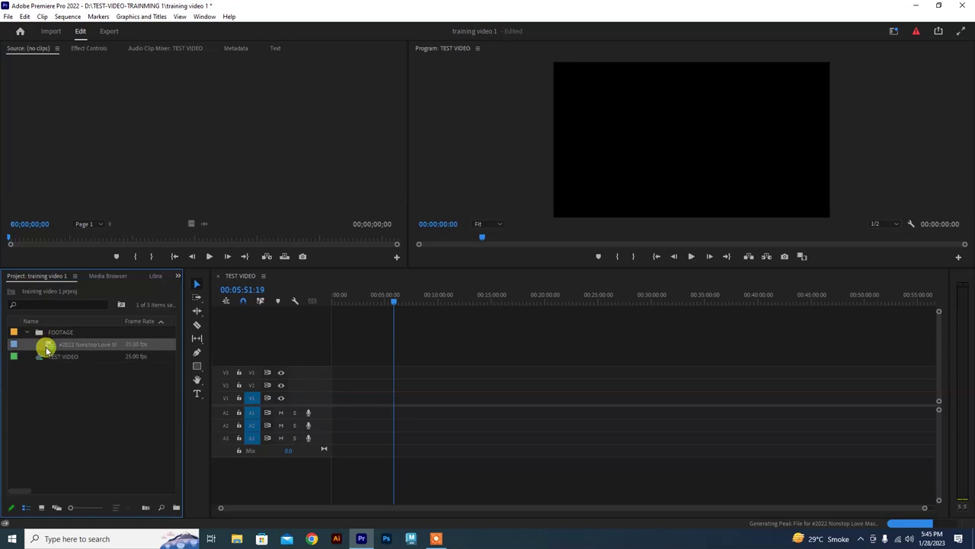
pyautogui.doubleClick(38, 331)
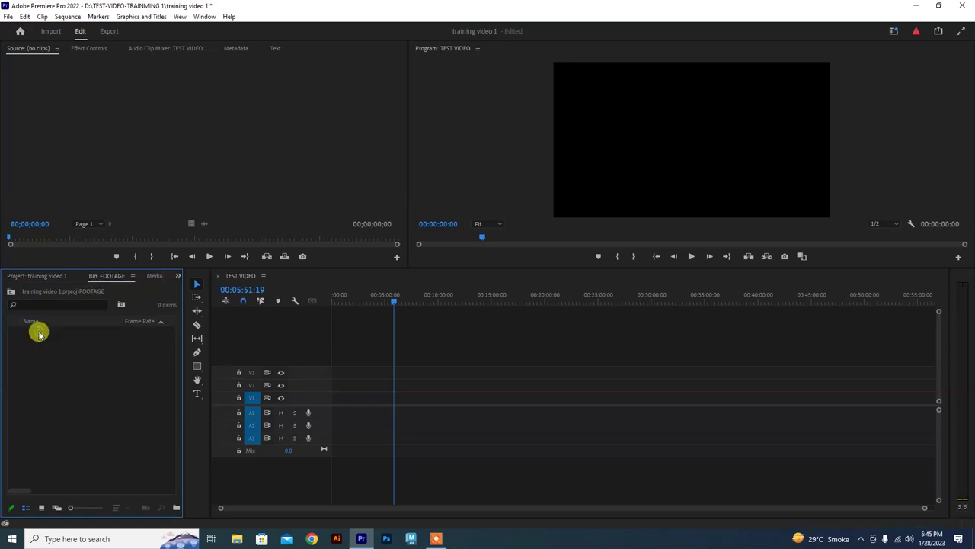
pyautogui.click(12, 292)
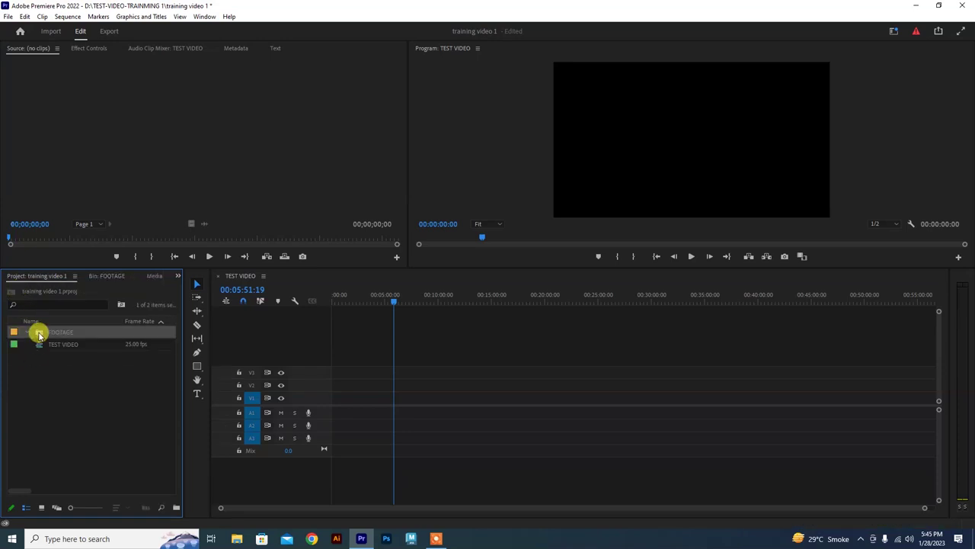
# Step: Adjust the project item size and leave the TEST VIDEO sequence name unchanged
pyautogui.moveTo(70, 507)
pyautogui.mouseDown()
pyautogui.moveTo(92, 511)
pyautogui.moveTo(78, 509)
pyautogui.mouseUp()
pyautogui.click(43, 350)
pyautogui.click(66, 351)
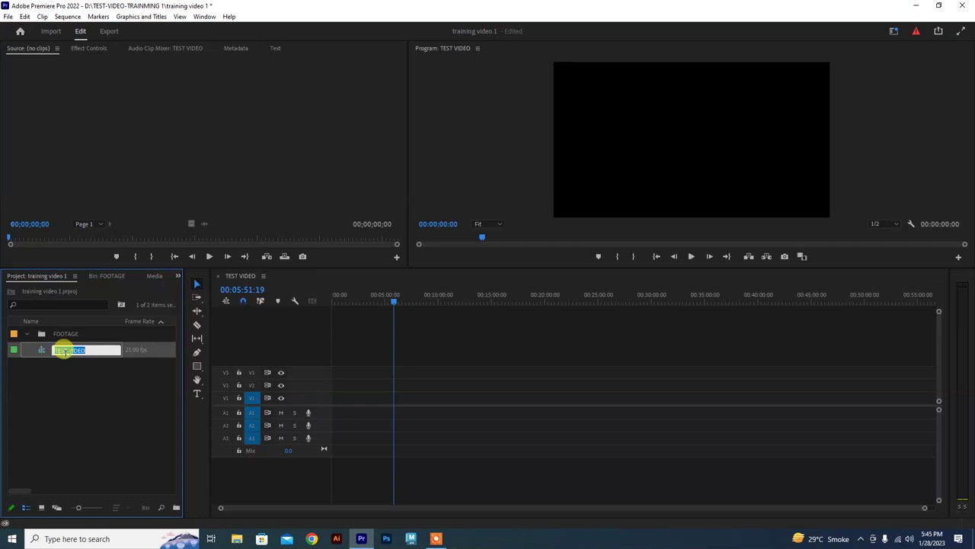
pyautogui.click(87, 392)
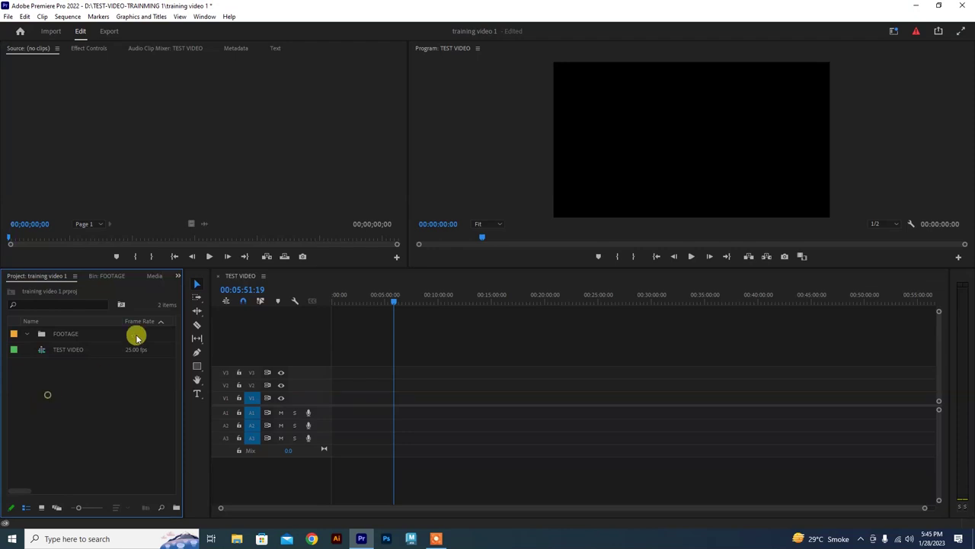
pyautogui.click(436, 539)
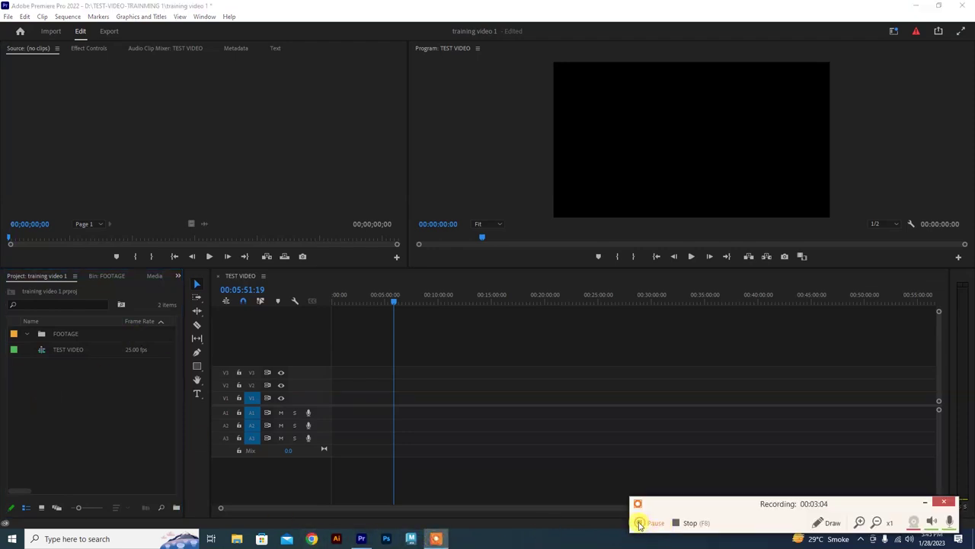
pyautogui.click(342, 331)
pyautogui.moveTo(348, 294); pyautogui.dragTo(267, 304)
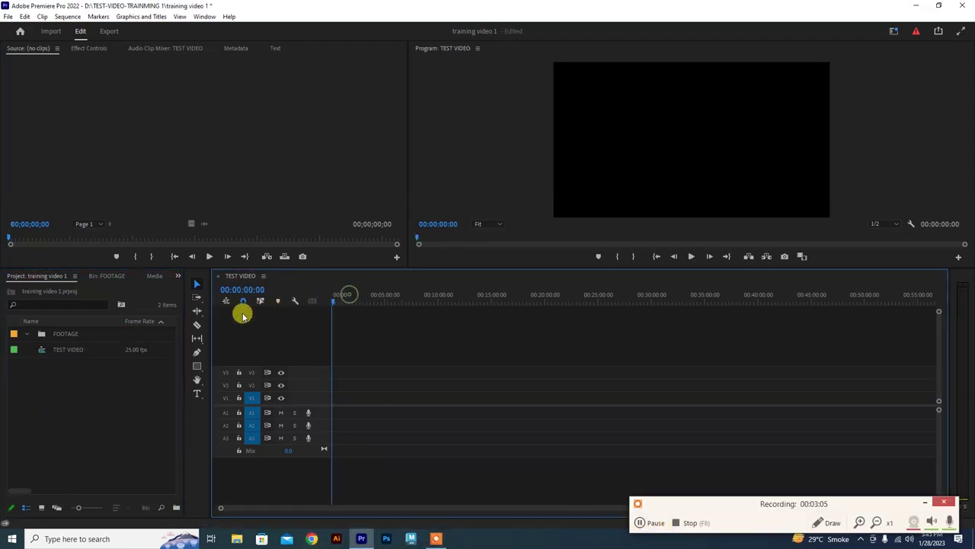
pyautogui.click(29, 48)
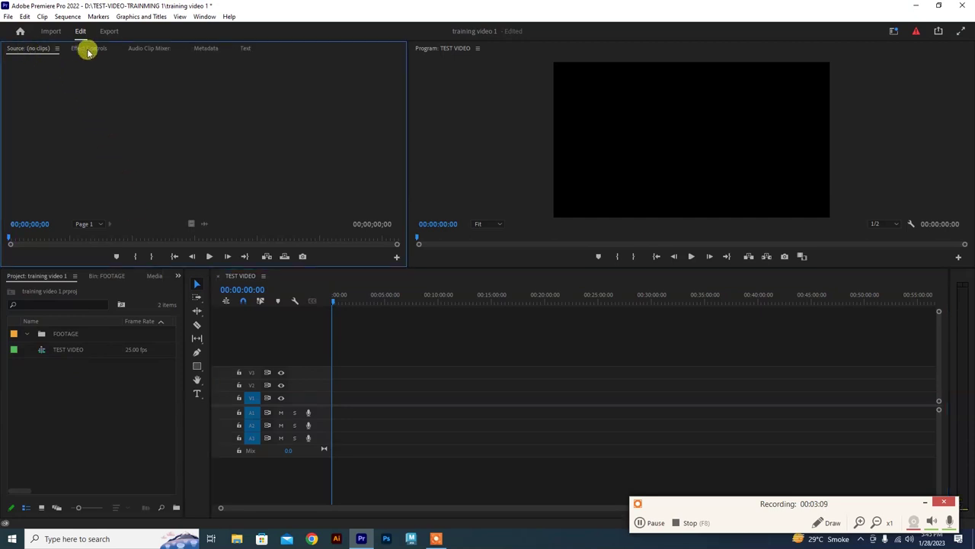
pyautogui.click(87, 48)
pyautogui.click(148, 48)
pyautogui.click(207, 48)
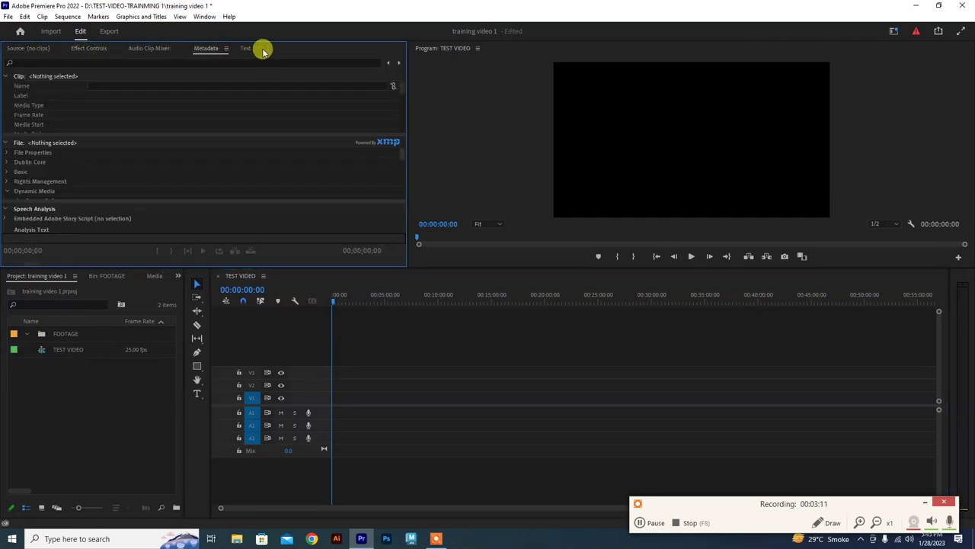
pyautogui.click(245, 49)
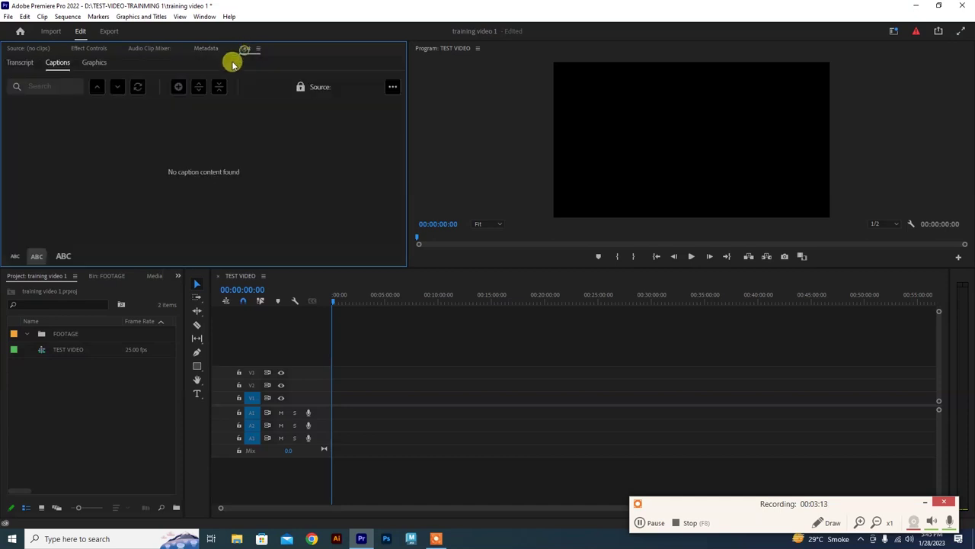
pyautogui.click(15, 50)
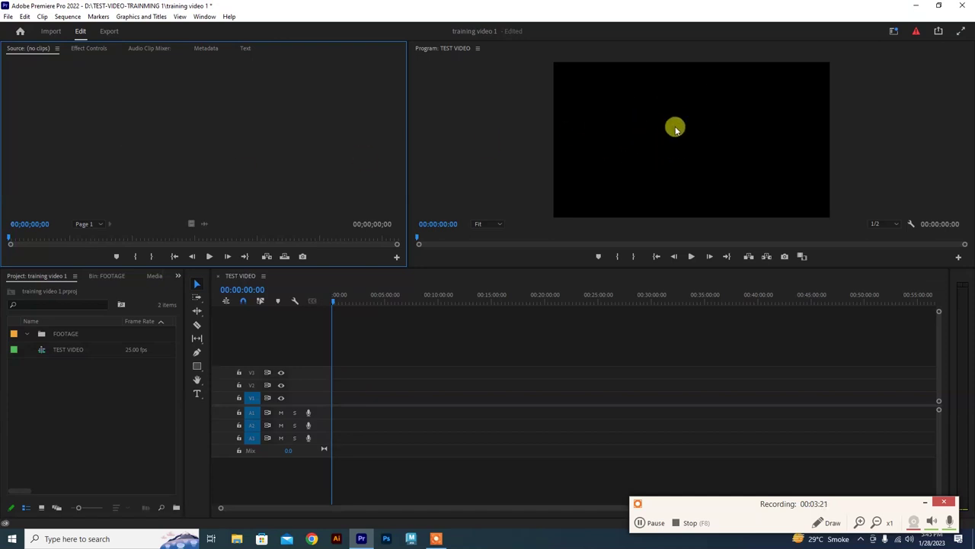
pyautogui.moveTo(356, 300); pyautogui.dragTo(446, 301)
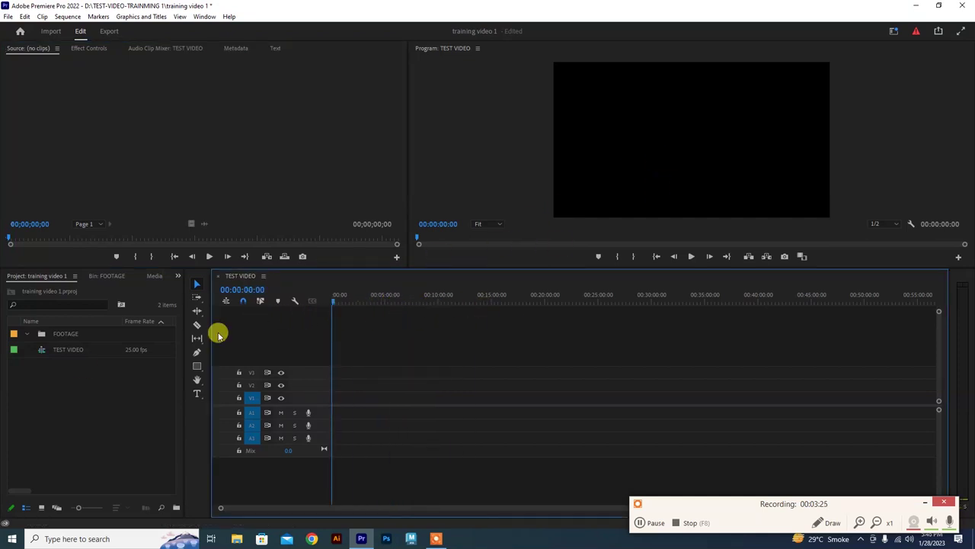
pyautogui.click(59, 348)
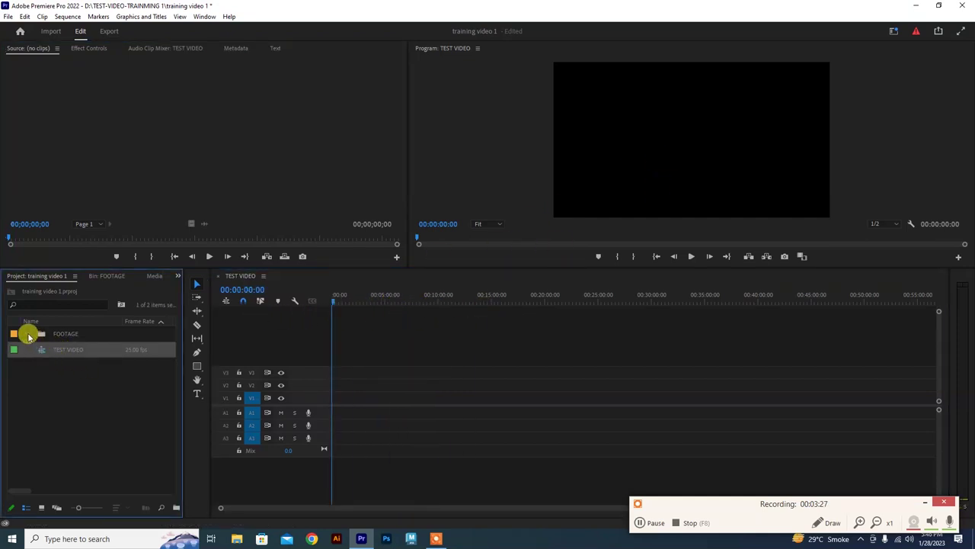
pyautogui.doubleClick(32, 335)
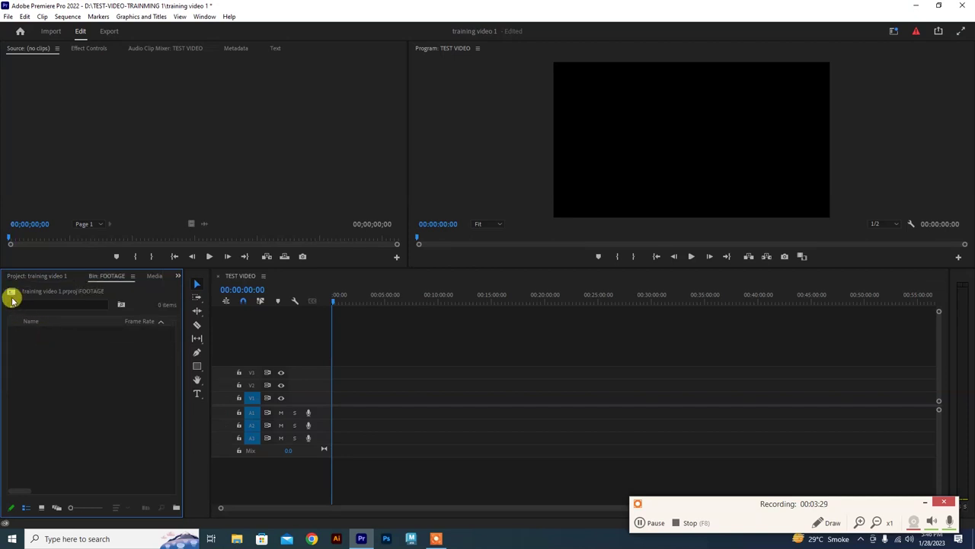
# Step: Open the media import window at New Volume (D:) and dismiss it twice
pyautogui.doubleClick(65, 394)
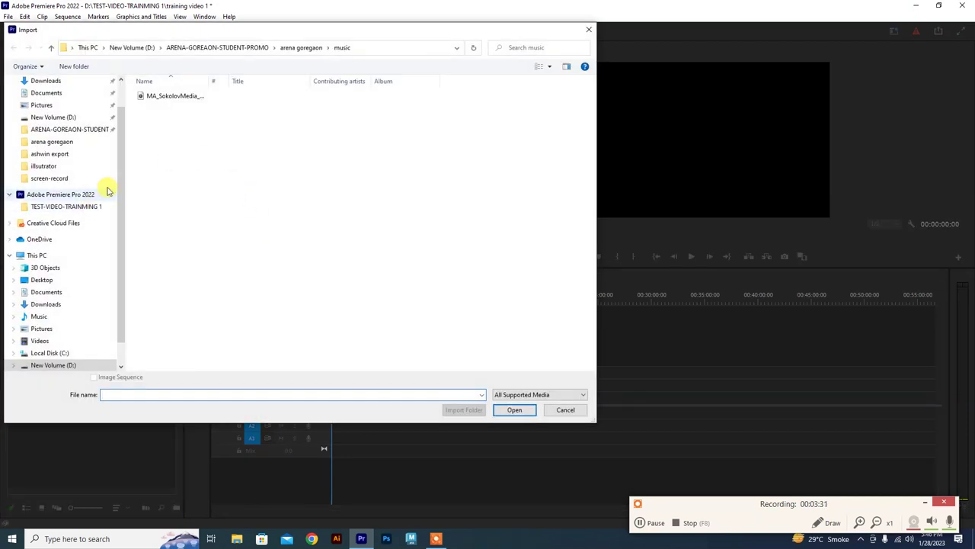
pyautogui.click(59, 366)
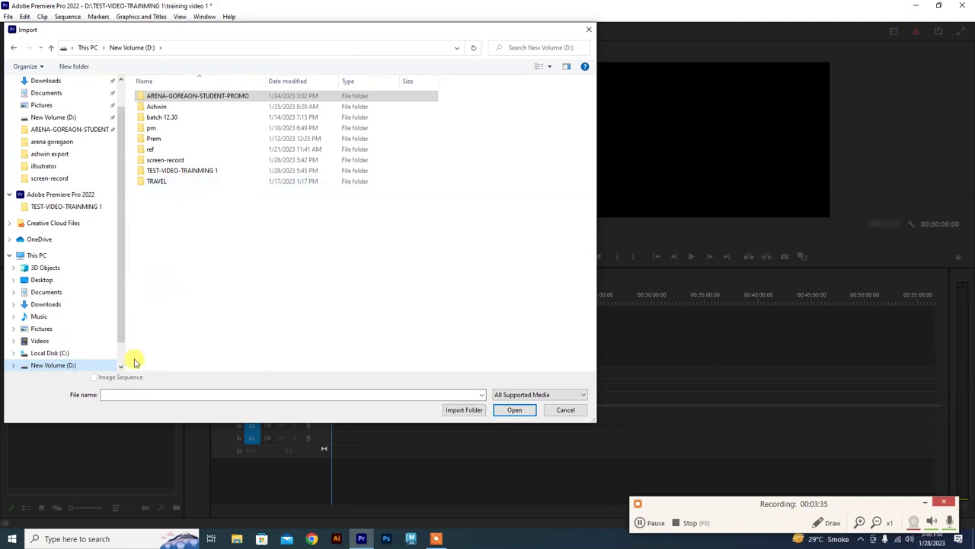
pyautogui.press('Escape')
pyautogui.doubleClick(90, 385)
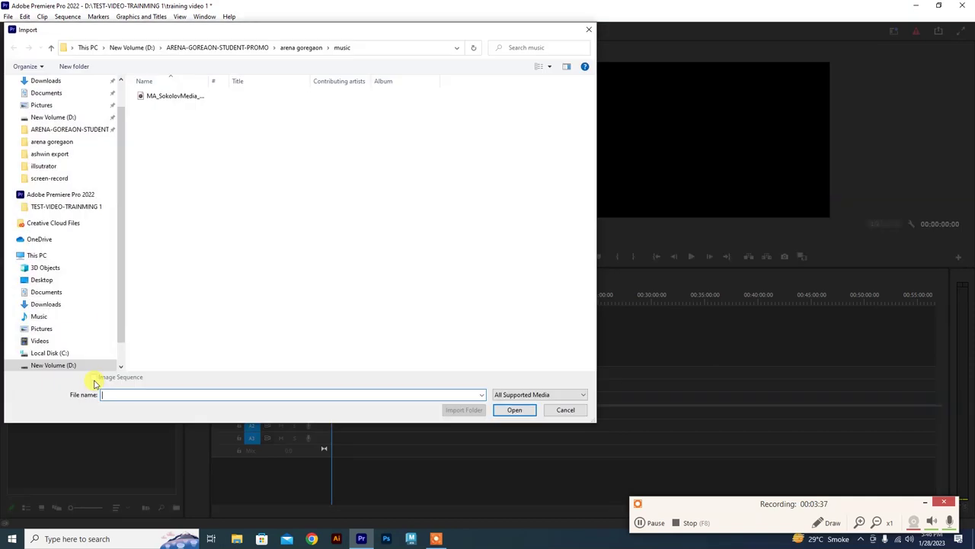
pyautogui.press('Escape')
# Step: Use File > Import to open D:\ARENA-GOREAON-STUDENT-PROMO\arena goregaon\Bytes Arena Animation and import file 1
pyautogui.click(8, 16)
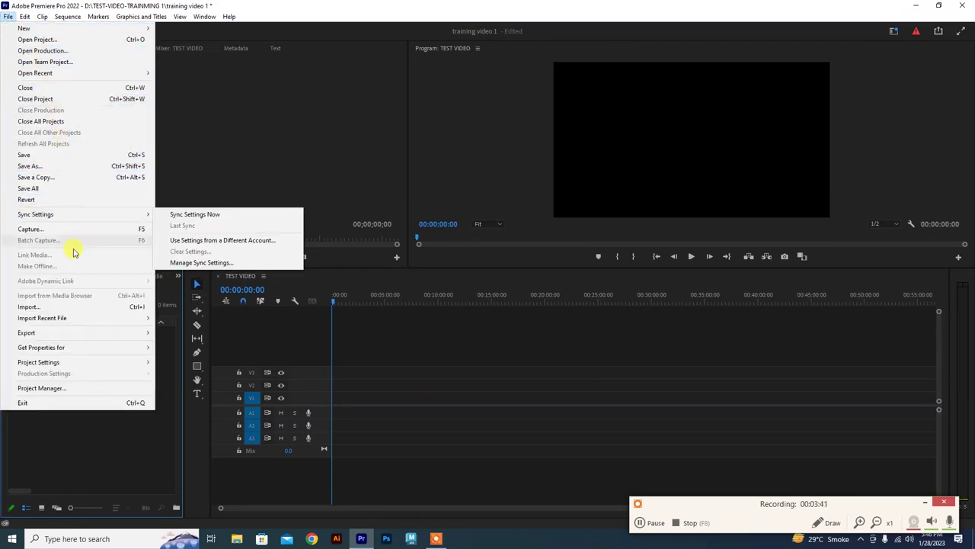
pyautogui.click(90, 311)
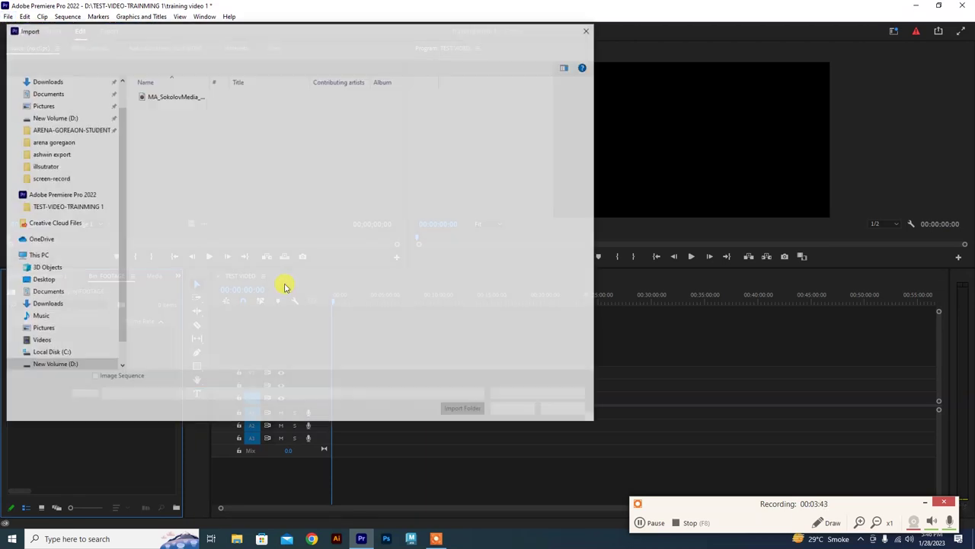
pyautogui.click(74, 366)
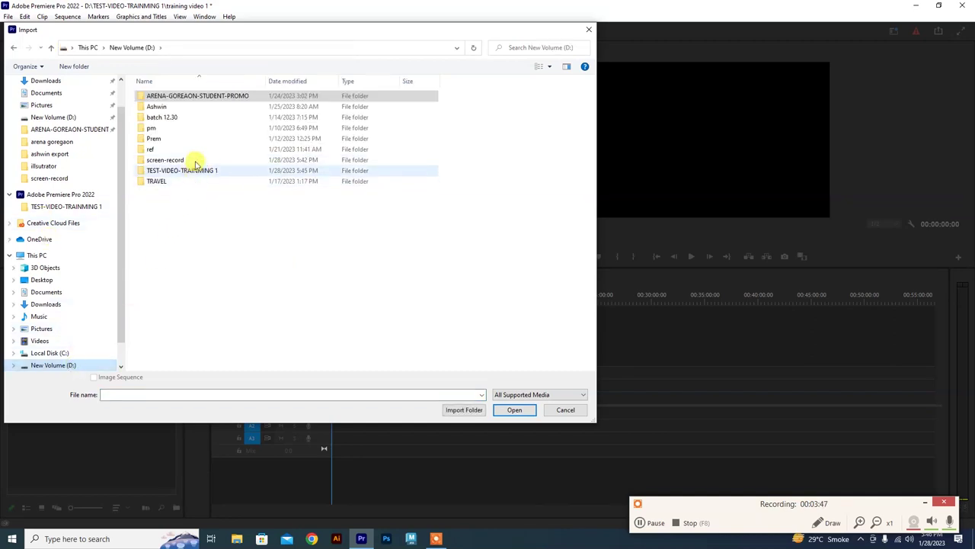
pyautogui.doubleClick(203, 96)
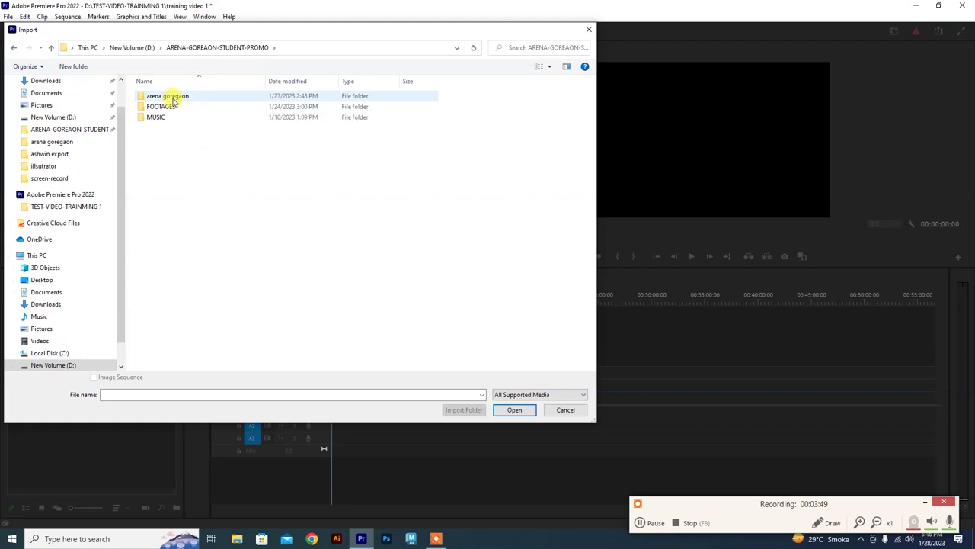
pyautogui.doubleClick(170, 96)
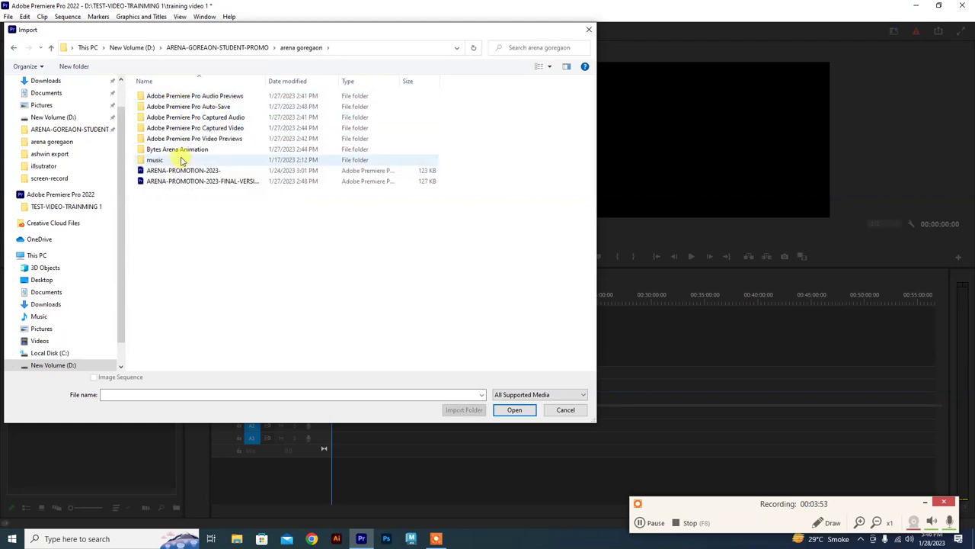
pyautogui.doubleClick(192, 150)
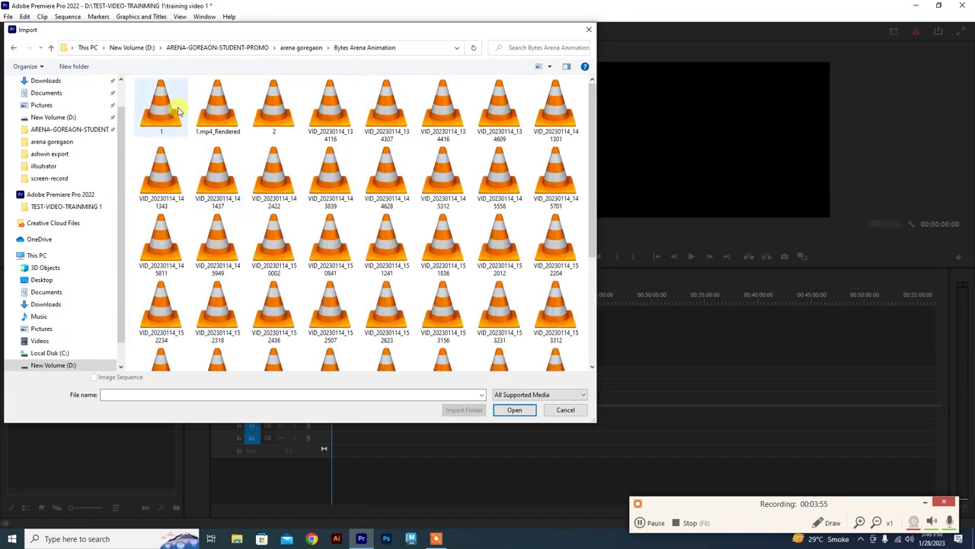
pyautogui.doubleClick(182, 124)
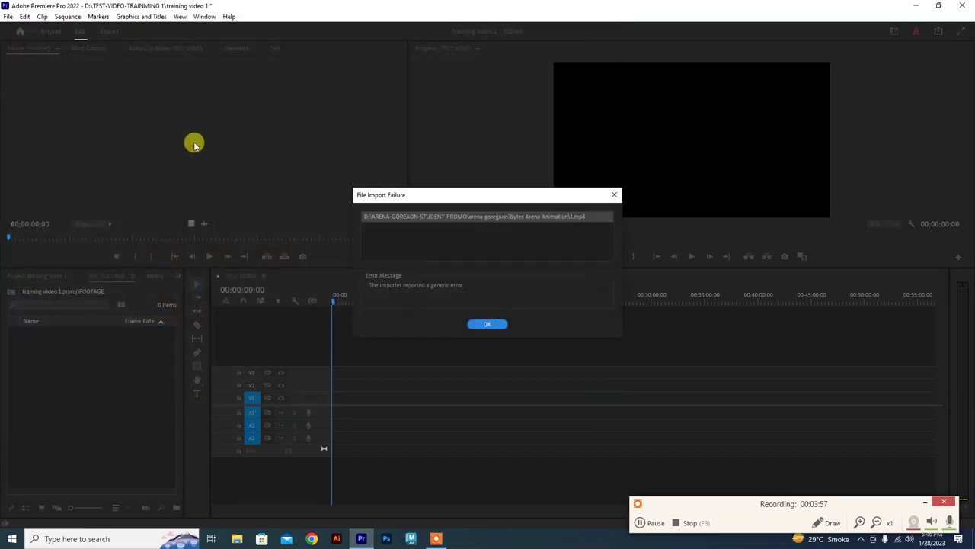
# Step: Dismiss the import failure, try importing another video, and dismiss the HEVC codec warning and failure
pyautogui.click(472, 330)
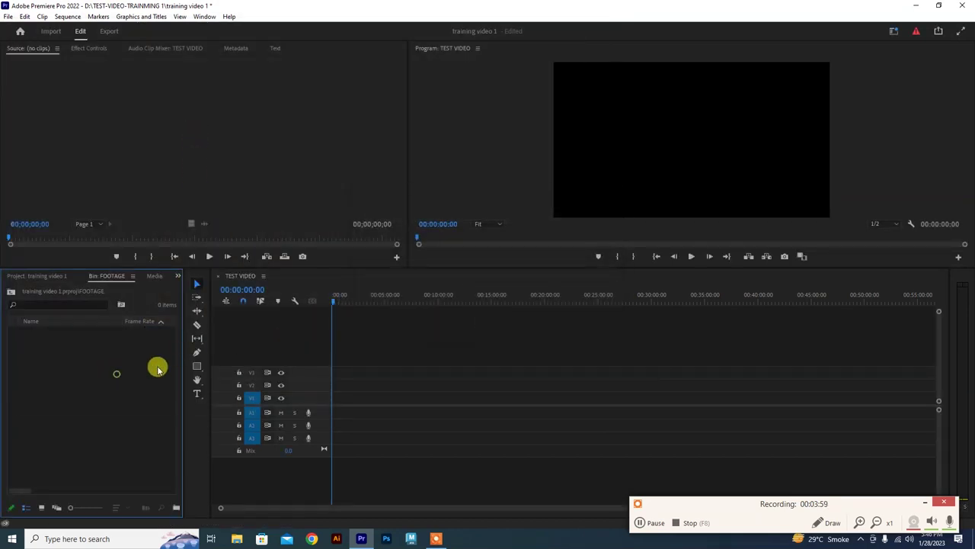
pyautogui.doubleClick(157, 366)
pyautogui.doubleClick(219, 192)
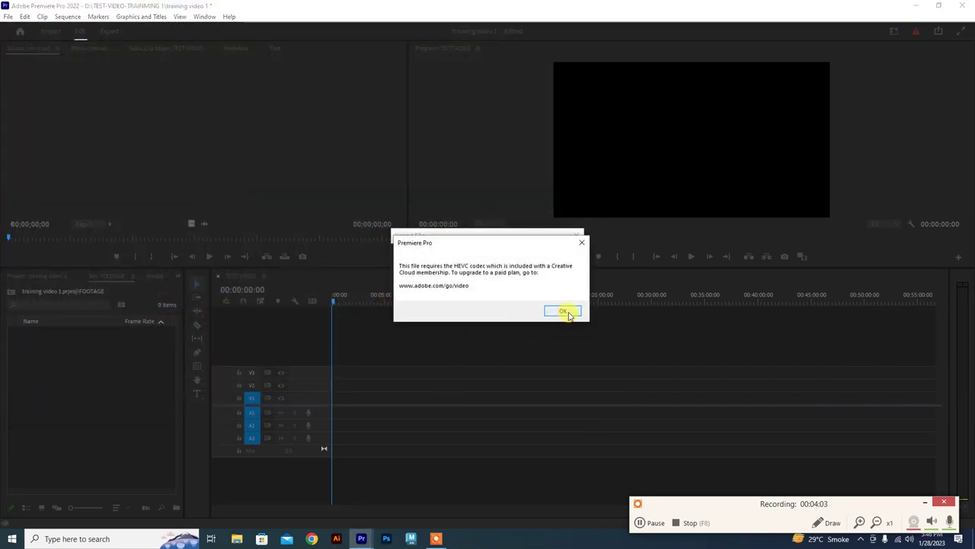
pyautogui.click(564, 312)
pyautogui.click(483, 328)
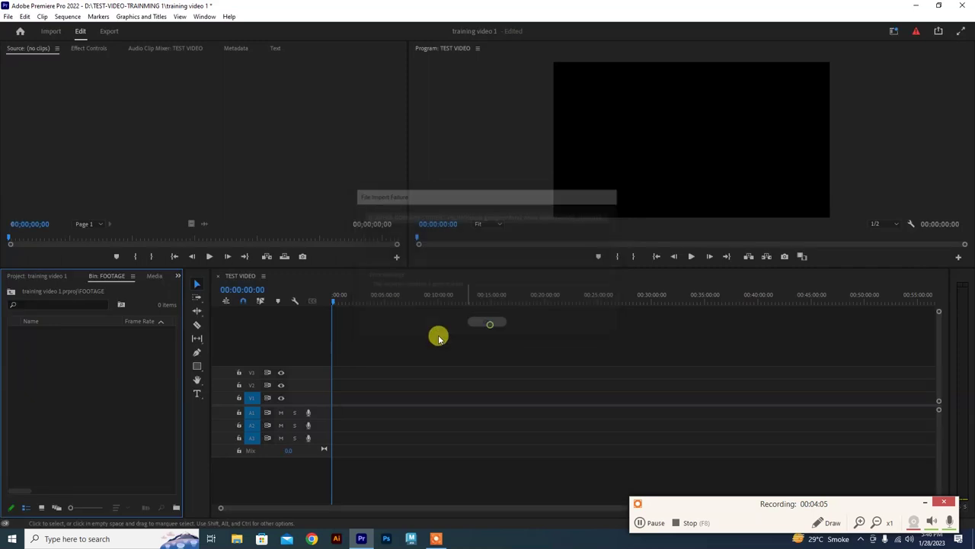
# Step: Try importing VID_20230114_164738 and dismiss its import failure message
pyautogui.doubleClick(105, 369)
pyautogui.scroll(-5, 463, 229)
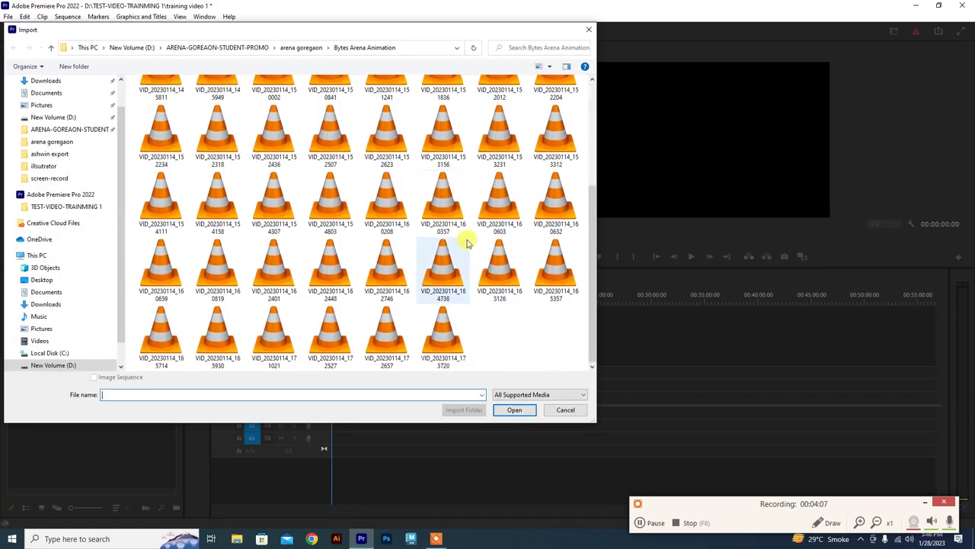
pyautogui.doubleClick(458, 285)
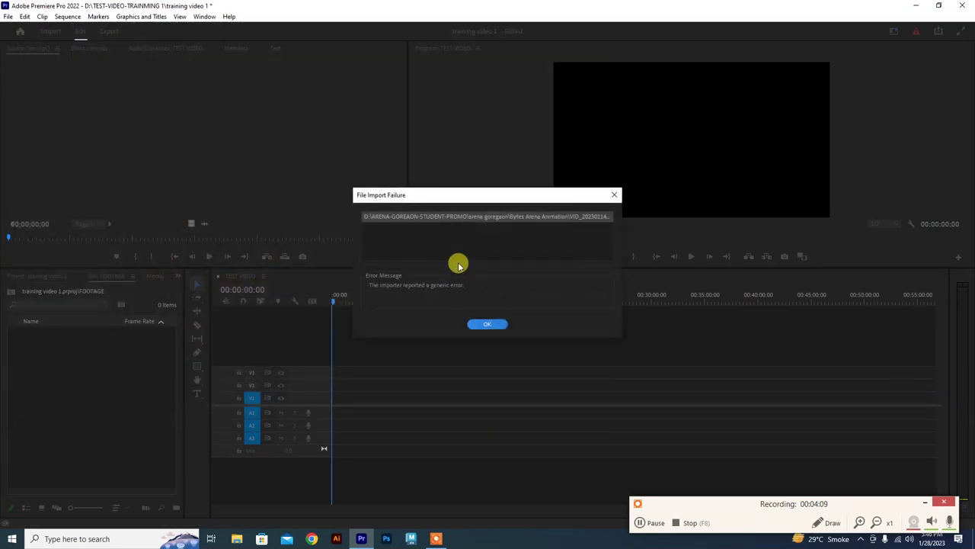
pyautogui.click(489, 325)
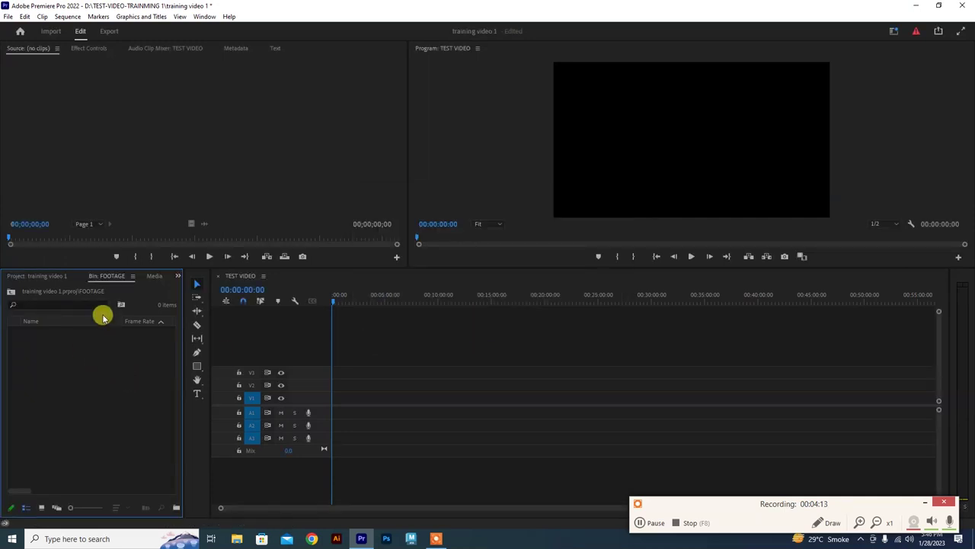
# Step: Import RECTION VIDEO-20223 from D:\screen-record and load it in the Source monitor
pyautogui.doubleClick(104, 373)
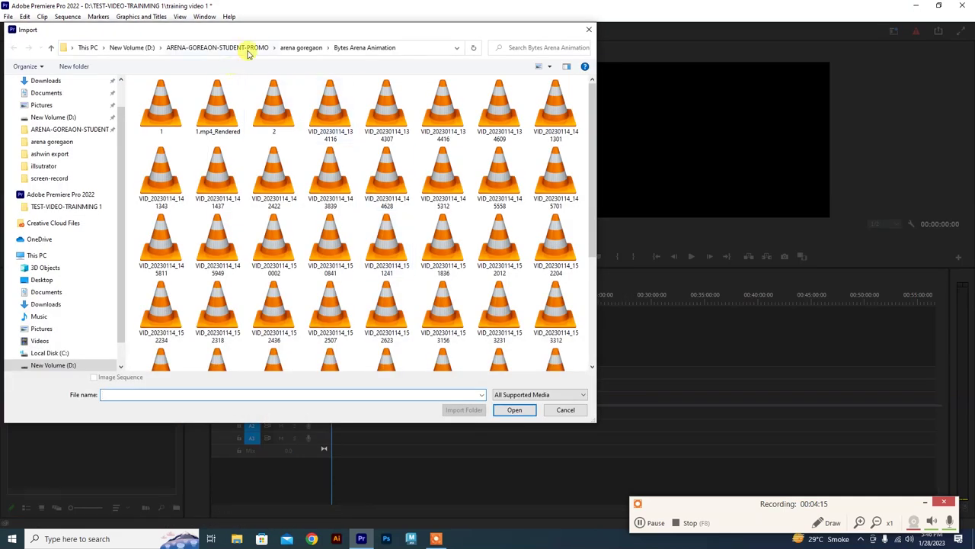
pyautogui.click(132, 47)
pyautogui.doubleClick(170, 157)
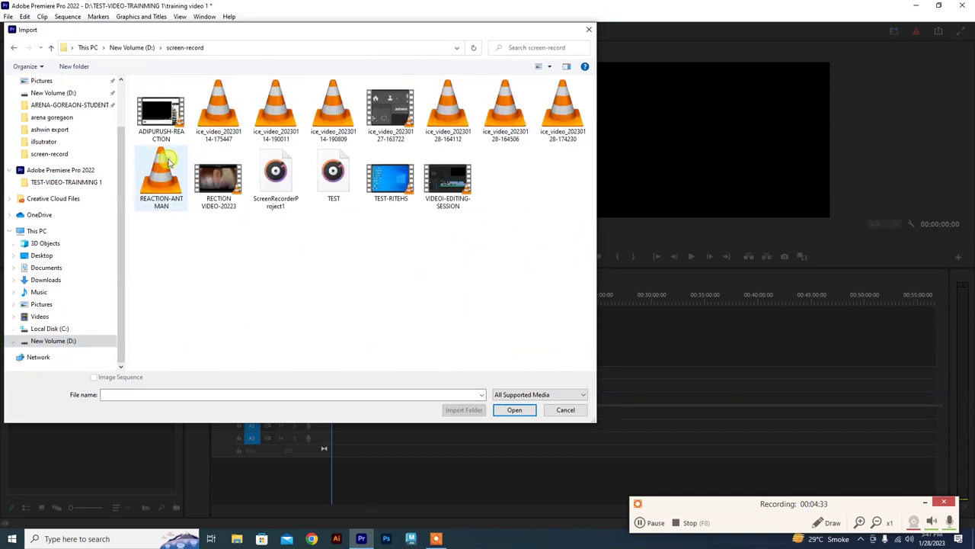
pyautogui.doubleClick(209, 199)
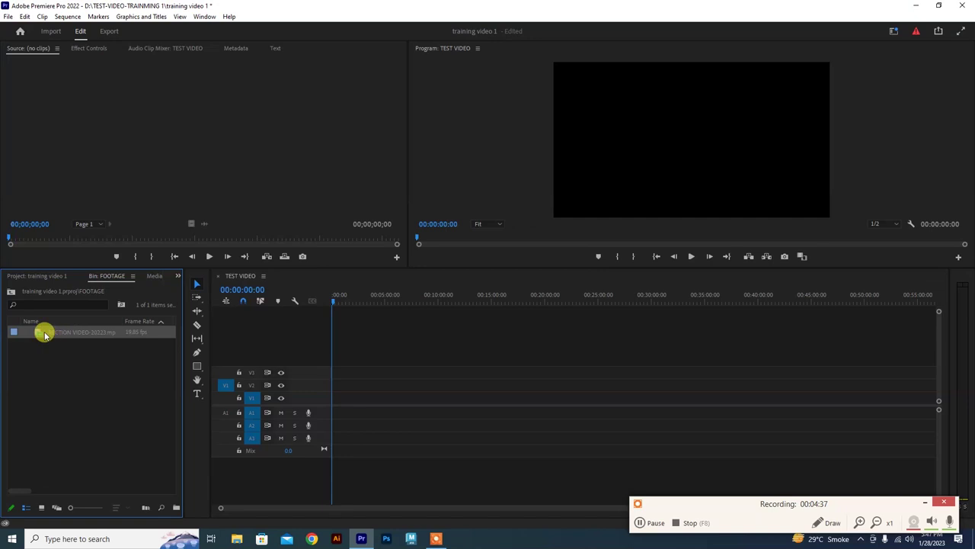
pyautogui.doubleClick(42, 333)
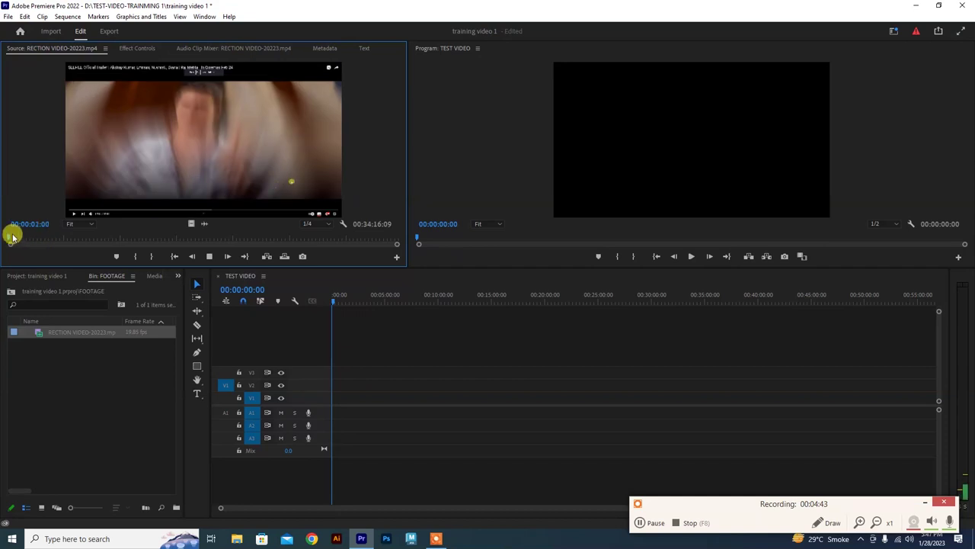
# Step: Scrub ahead through the clip and lower the system volume to 46
pyautogui.moveTo(19, 238); pyautogui.dragTo(21, 238)
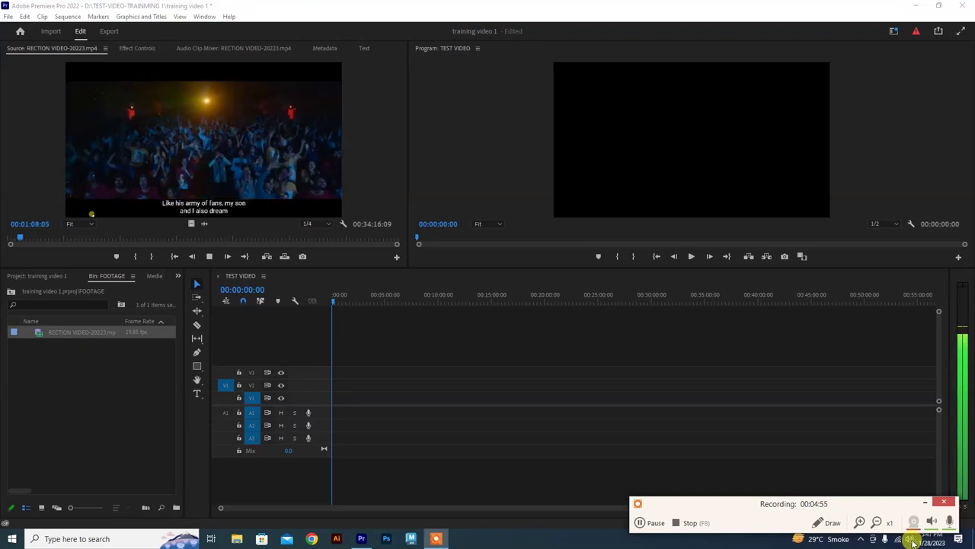
pyautogui.moveTo(906, 505)
pyautogui.mouseDown()
pyautogui.moveTo(866, 496)
pyautogui.moveTo(736, 545)
pyautogui.mouseUp()
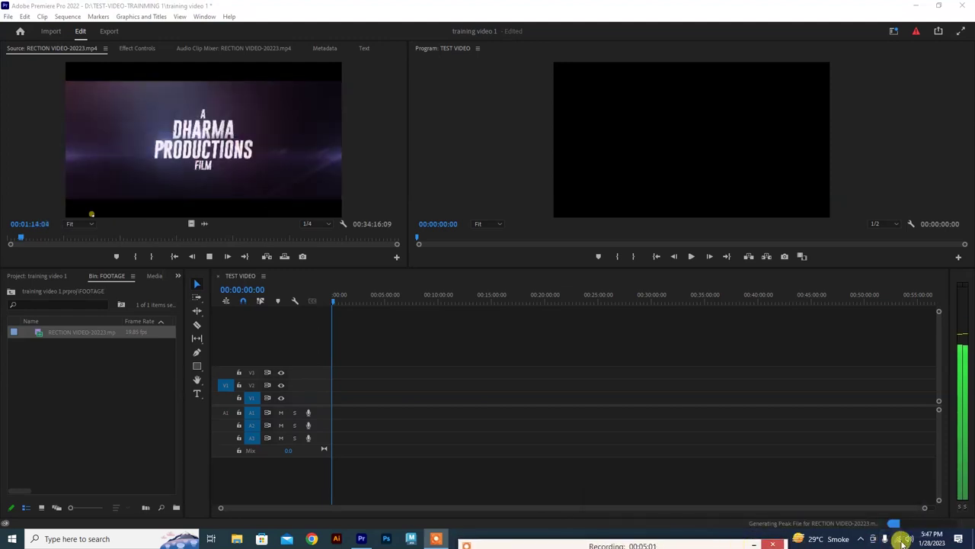
pyautogui.click(912, 541)
pyautogui.moveTo(922, 515); pyautogui.dragTo(879, 515)
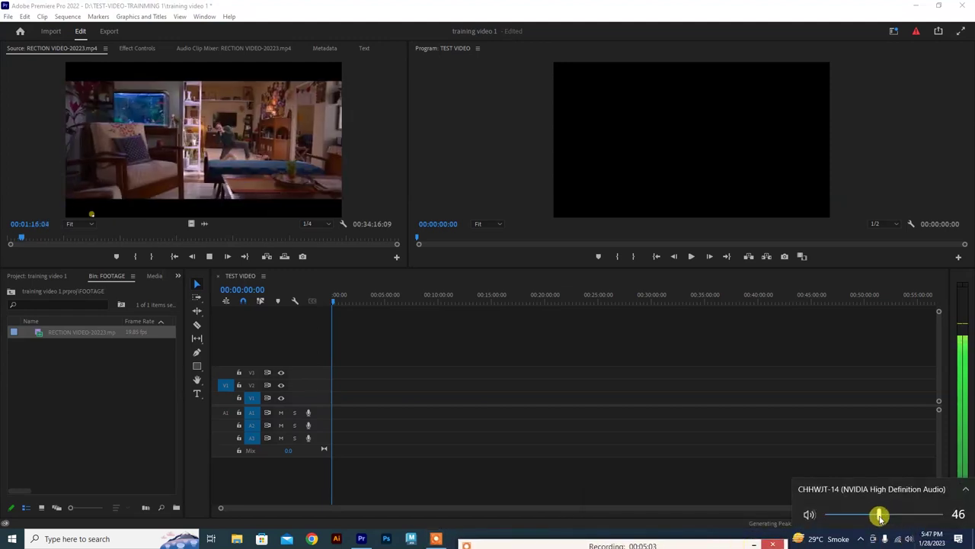
pyautogui.click(861, 327)
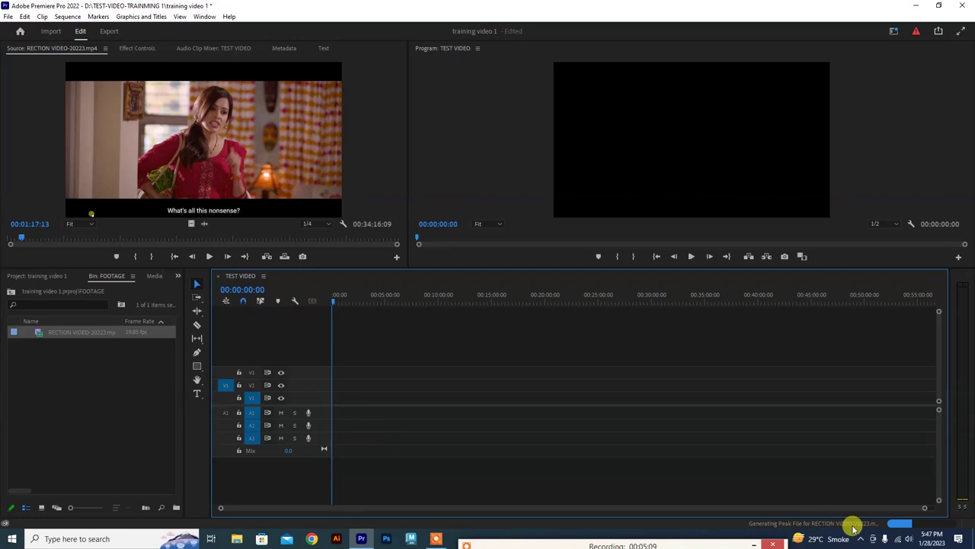
# Step: Reload the reaction clip, scrub to the SELFIEE title and back to about 00:03:52, then right-click it
pyautogui.click(38, 331)
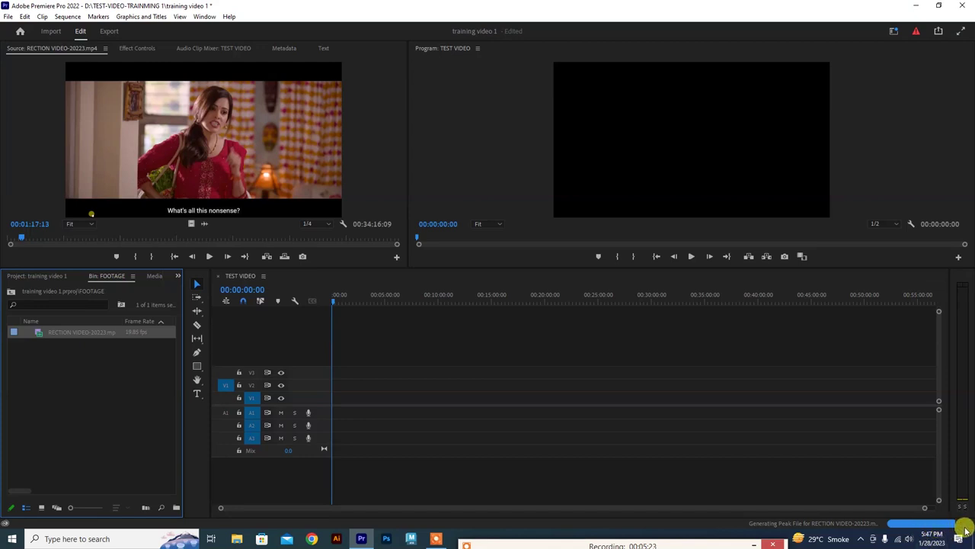
pyautogui.doubleClick(39, 335)
pyautogui.moveTo(37, 236); pyautogui.dragTo(385, 251)
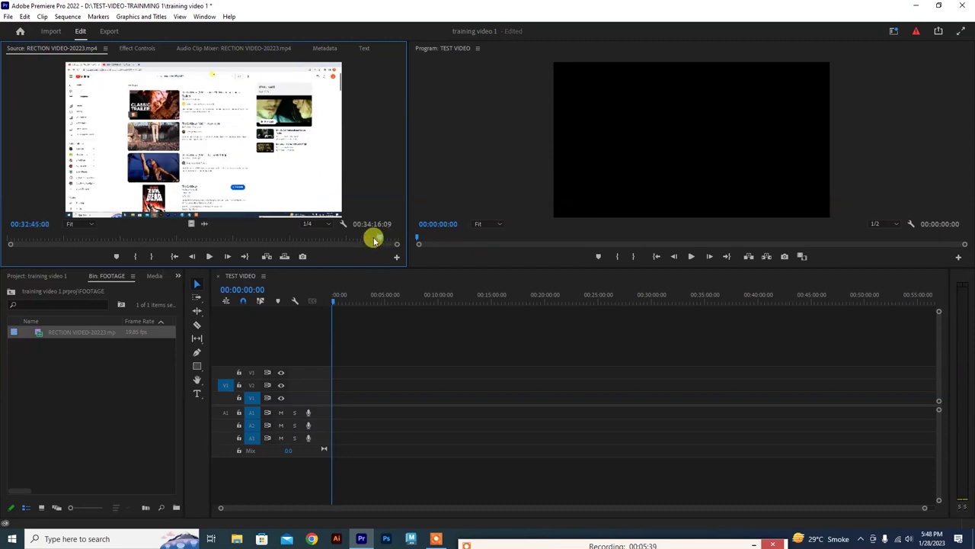
pyautogui.moveTo(373, 240); pyautogui.dragTo(57, 240)
pyautogui.rightClick(40, 335)
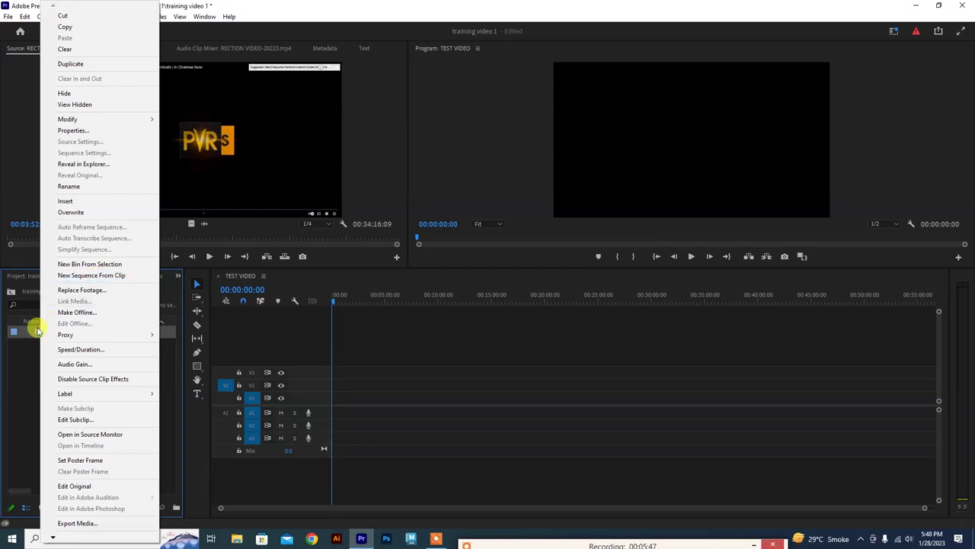
# Step: Create the RECTION VIDEO-20223 sequence from the reaction clip and bring up its Sequence Settings
pyautogui.click(90, 276)
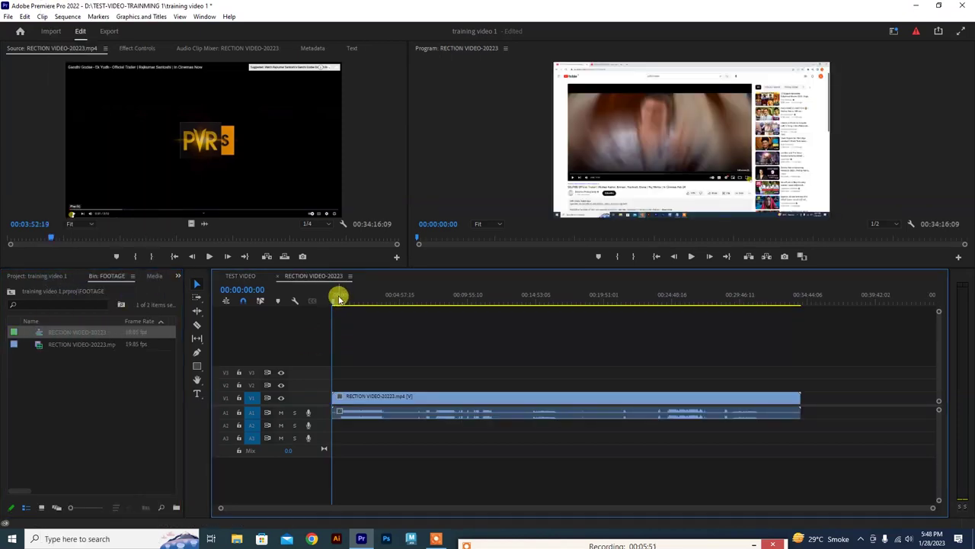
pyautogui.click(74, 17)
pyautogui.click(87, 29)
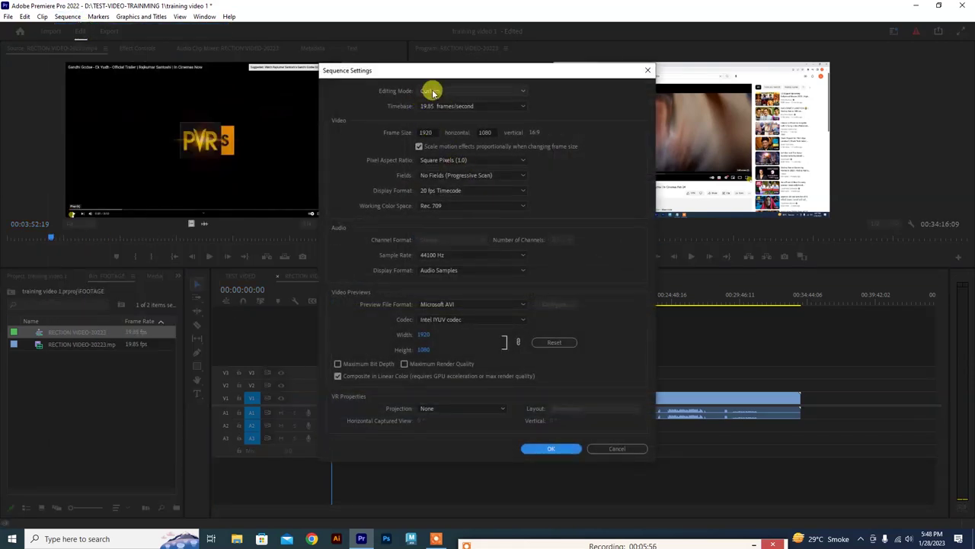
pyautogui.click(432, 90)
pyautogui.click(557, 90)
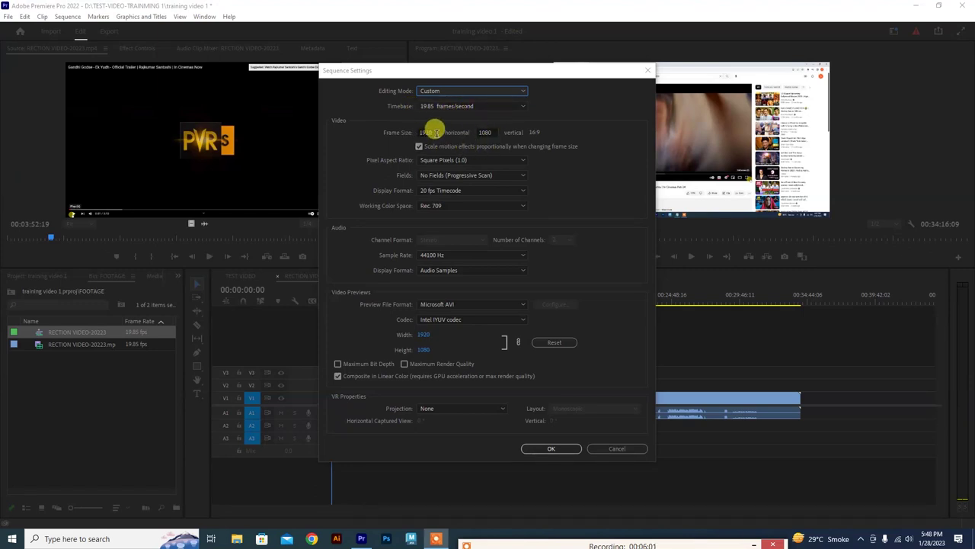
pyautogui.click(435, 131)
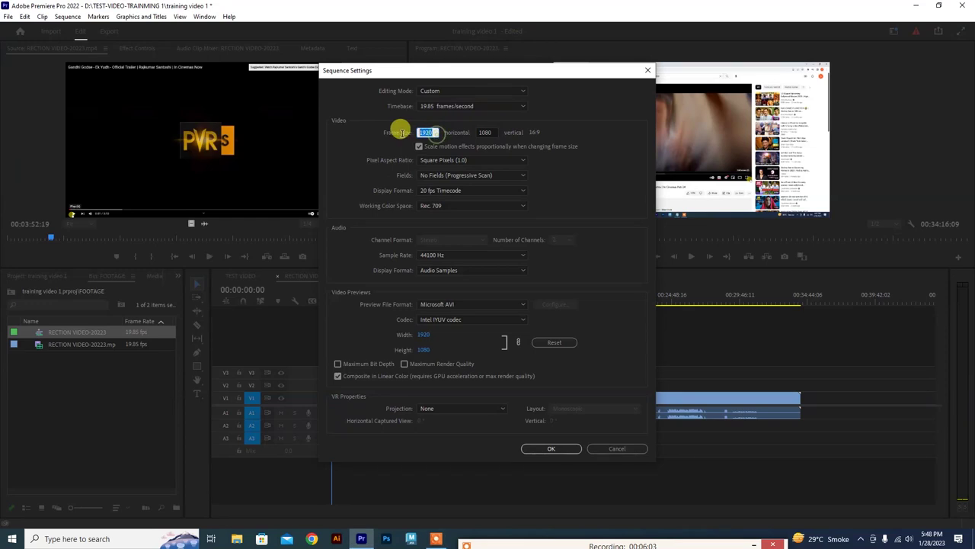
pyautogui.click(489, 132)
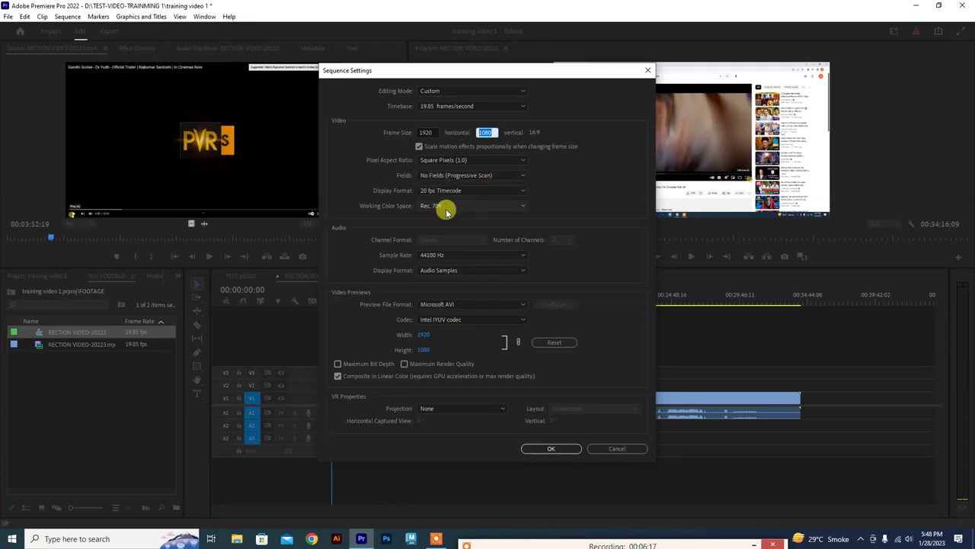
pyautogui.click(446, 205)
pyautogui.click(468, 215)
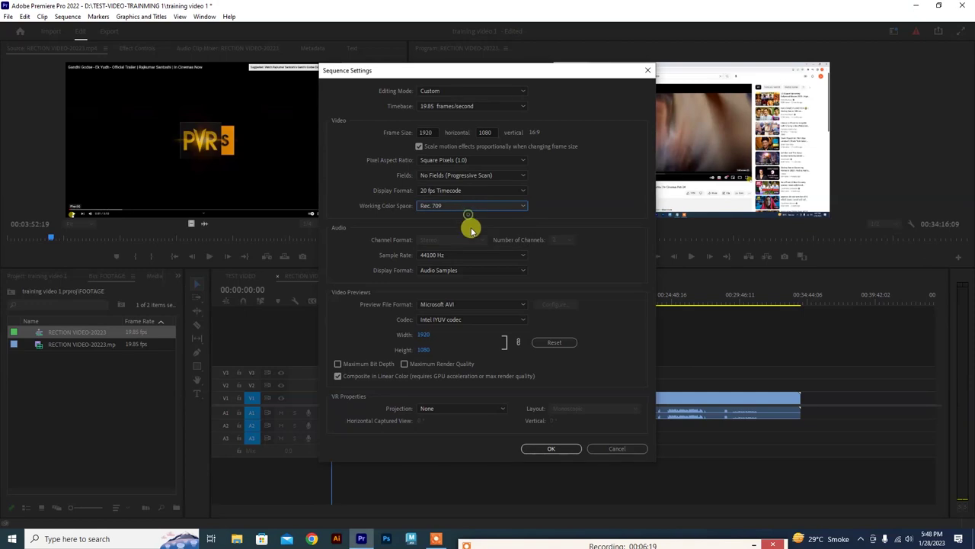
pyautogui.click(464, 273)
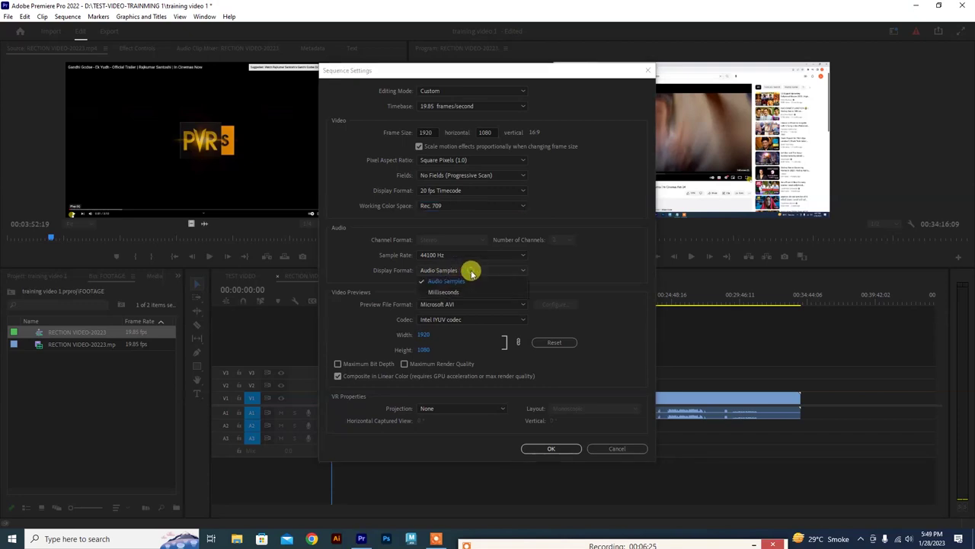
pyautogui.click(469, 271)
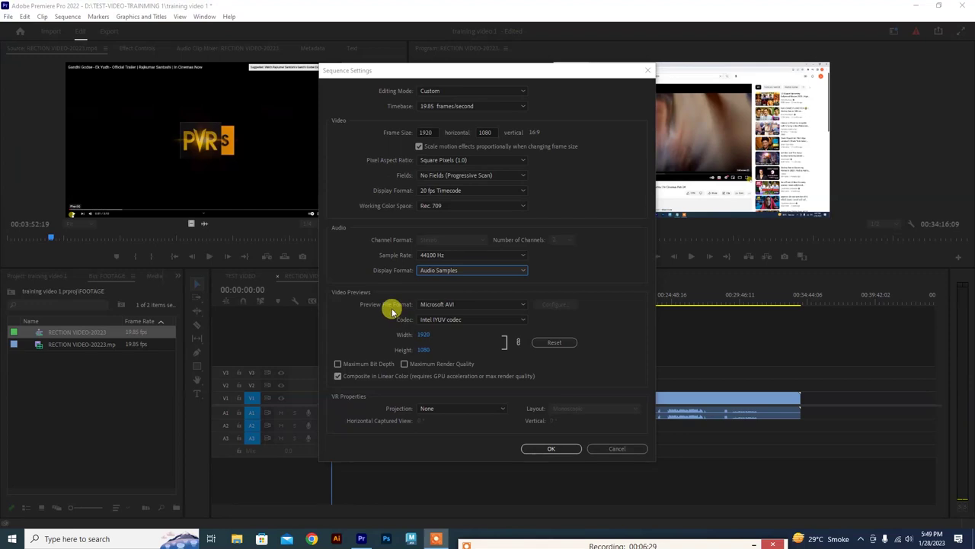
# Step: Set previews to QuickTime with the Apple ProRes 422 Proxy codec, apply, and delete existing previews
pyautogui.click(472, 305)
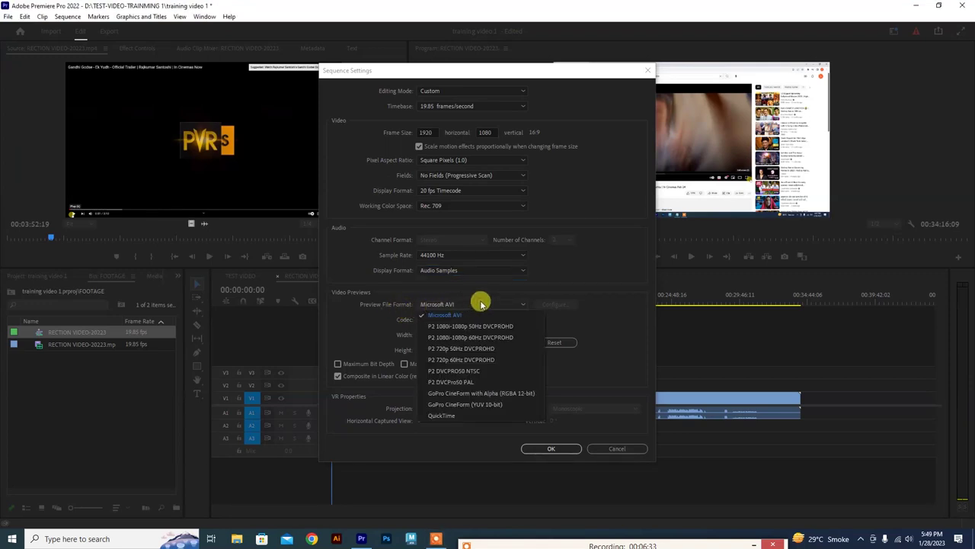
pyautogui.click(469, 416)
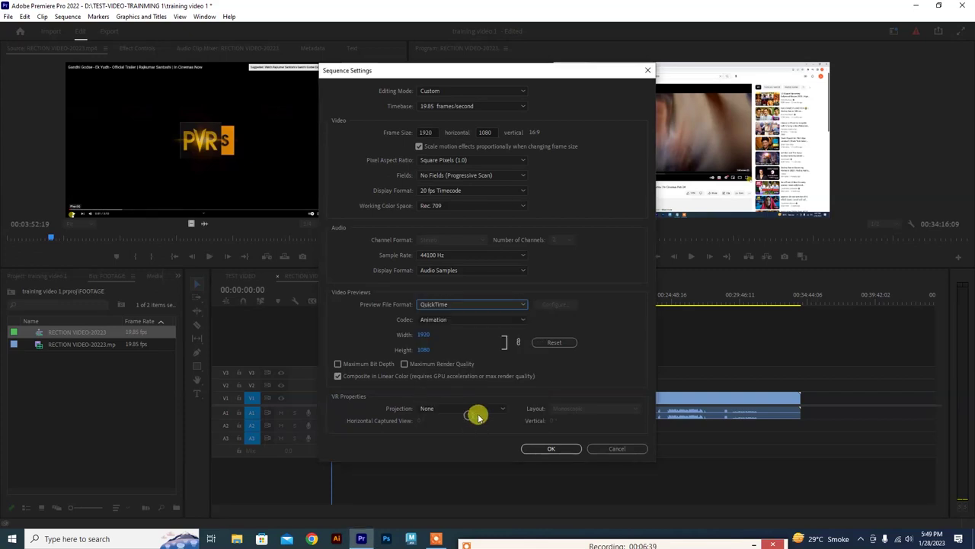
pyautogui.click(456, 323)
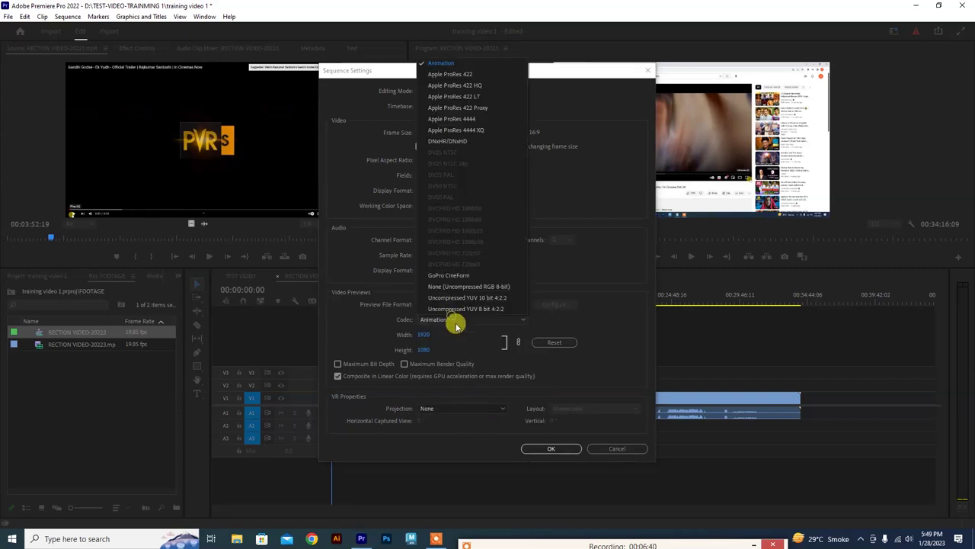
pyautogui.click(480, 87)
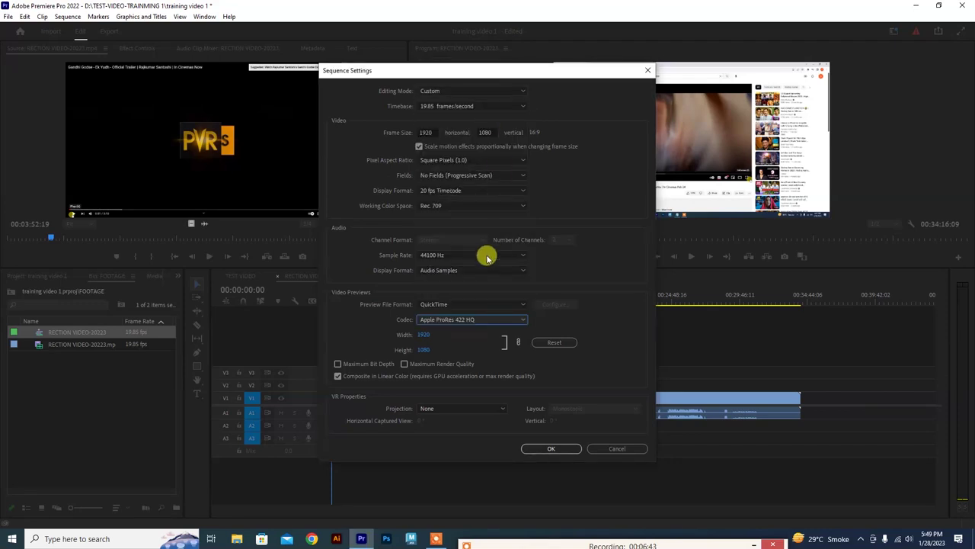
pyautogui.click(475, 319)
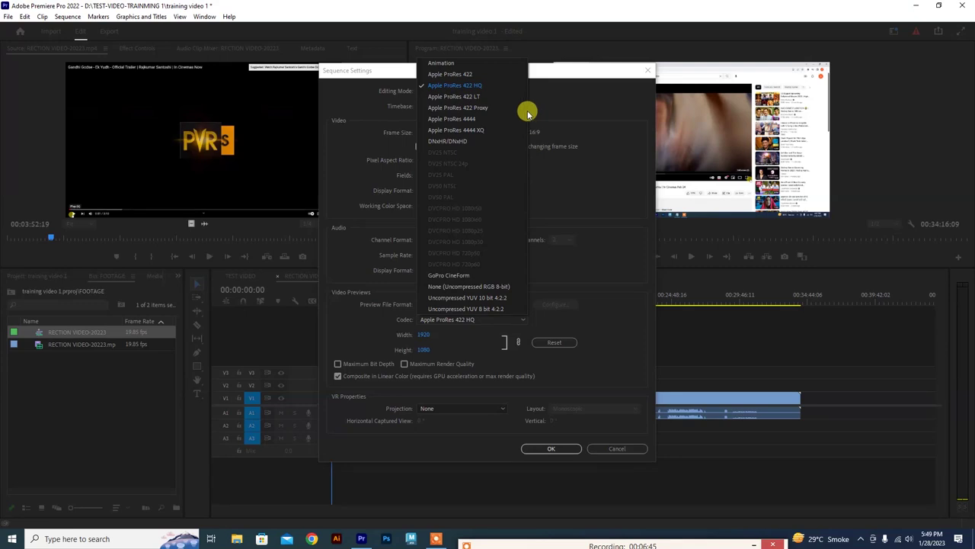
pyautogui.click(502, 109)
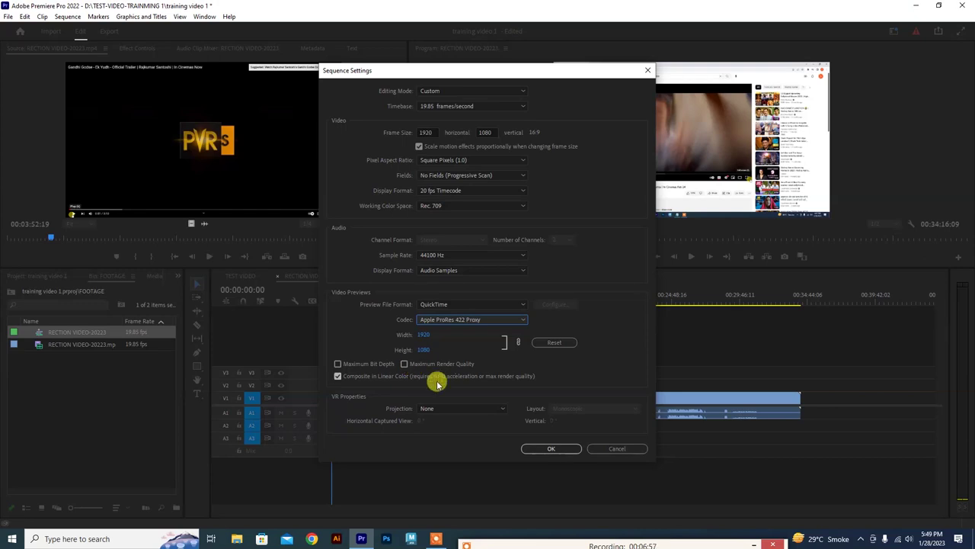
pyautogui.click(552, 448)
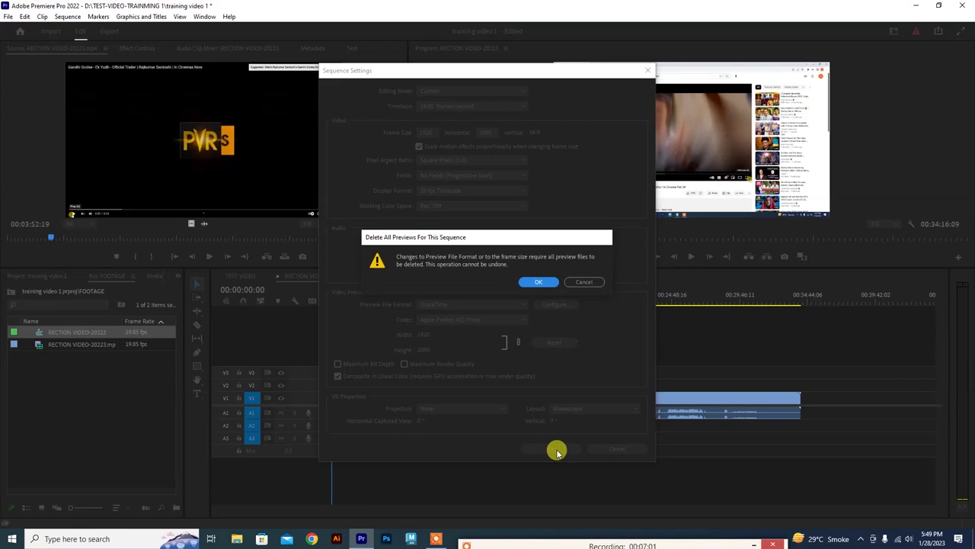
pyautogui.click(540, 283)
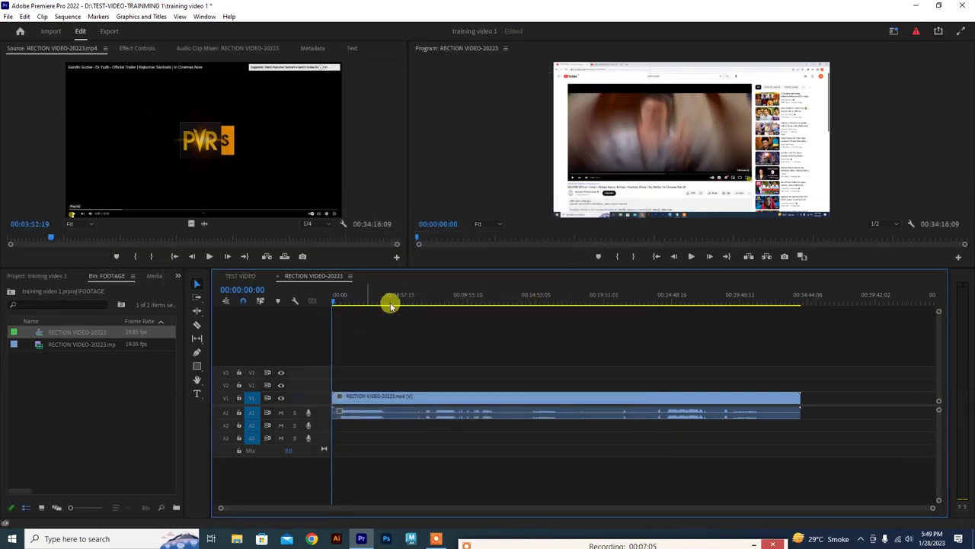
# Step: Scrub ahead through the reaction sequence, then play it back from the start
pyautogui.moveTo(790, 305); pyautogui.dragTo(450, 335)
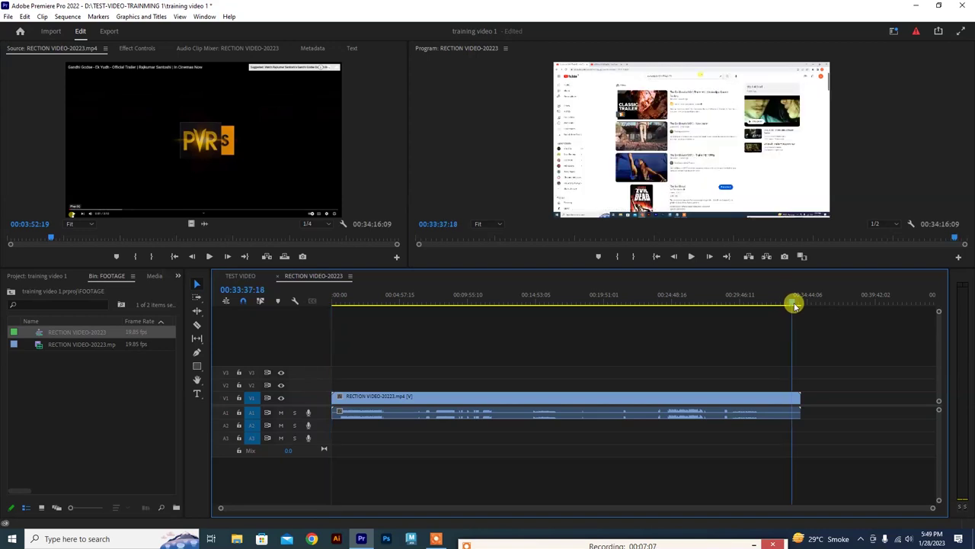
pyautogui.press('Home')
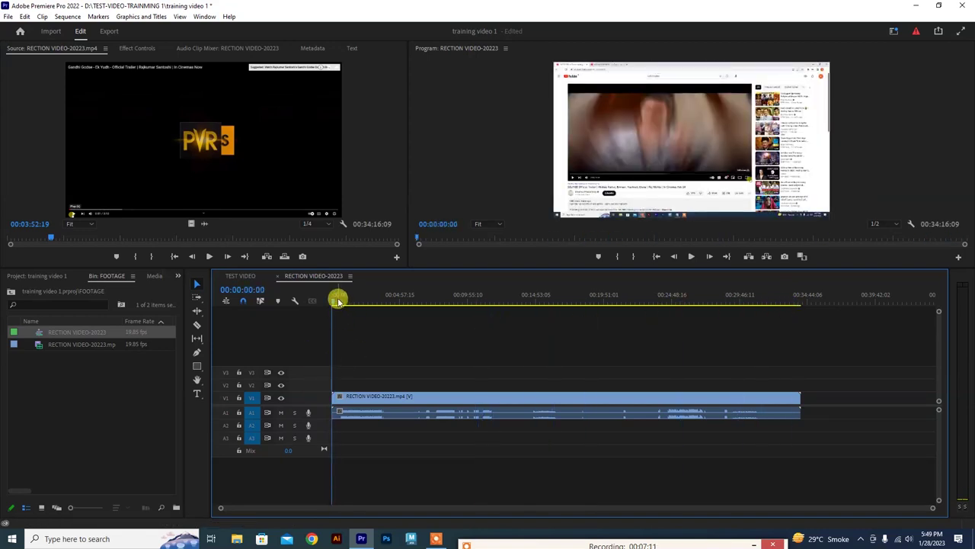
pyautogui.press('space')
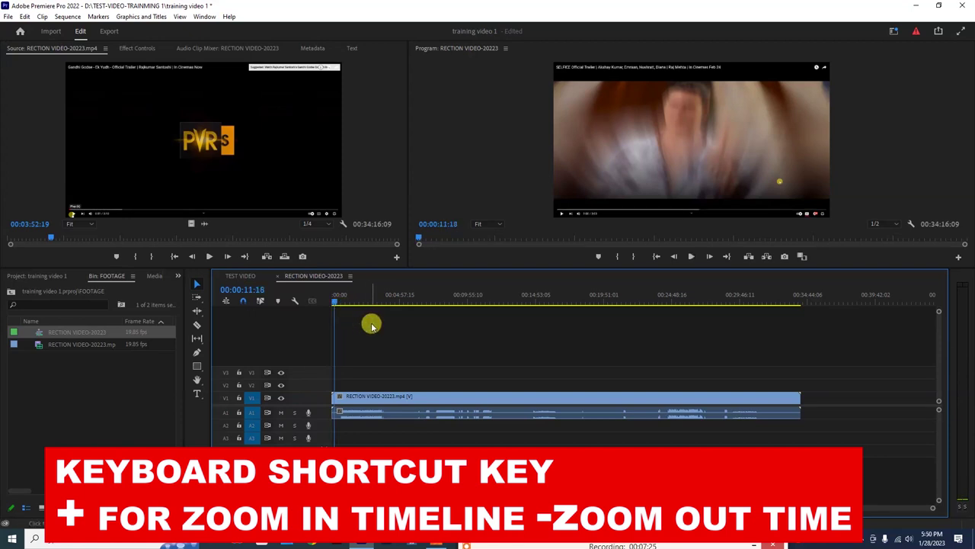
# Step: Zoom the timeline to show roughly the first nine minutes and enlarge the V1 and A1 track heights
pyautogui.press('=')
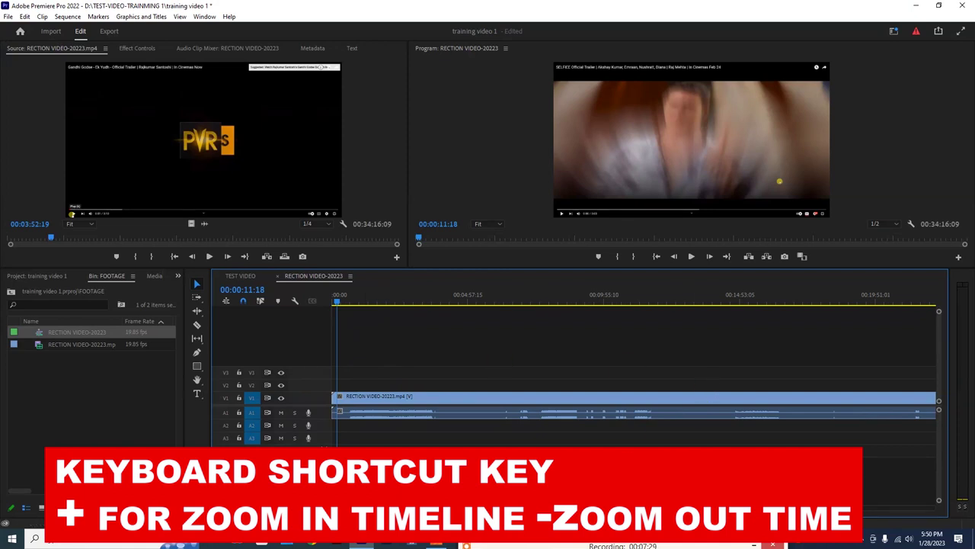
pyautogui.press('=')
pyautogui.press('=')
pyautogui.press('=')
pyautogui.press('=')
pyautogui.press('-')
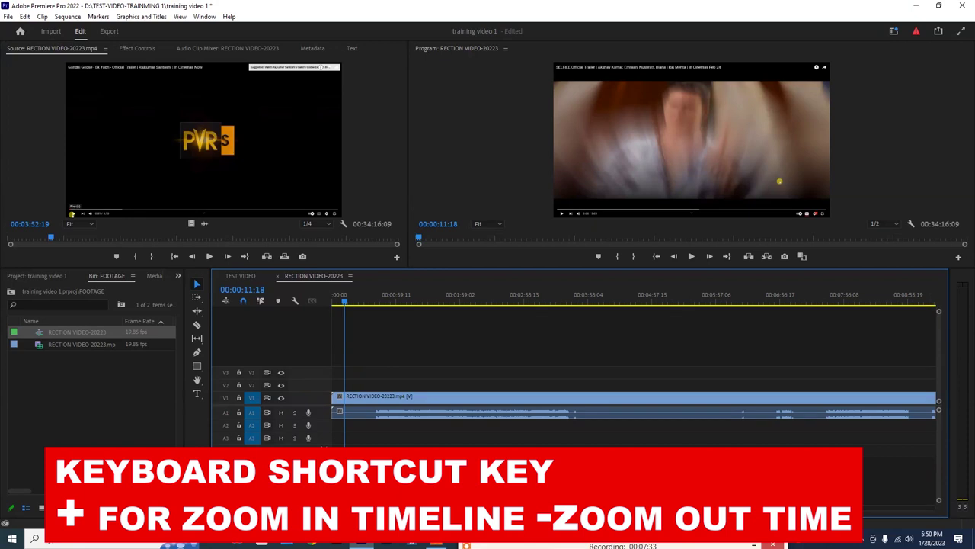
pyautogui.moveTo(934, 311)
pyautogui.mouseDown()
pyautogui.moveTo(939, 299)
pyautogui.moveTo(938, 413)
pyautogui.mouseUp()
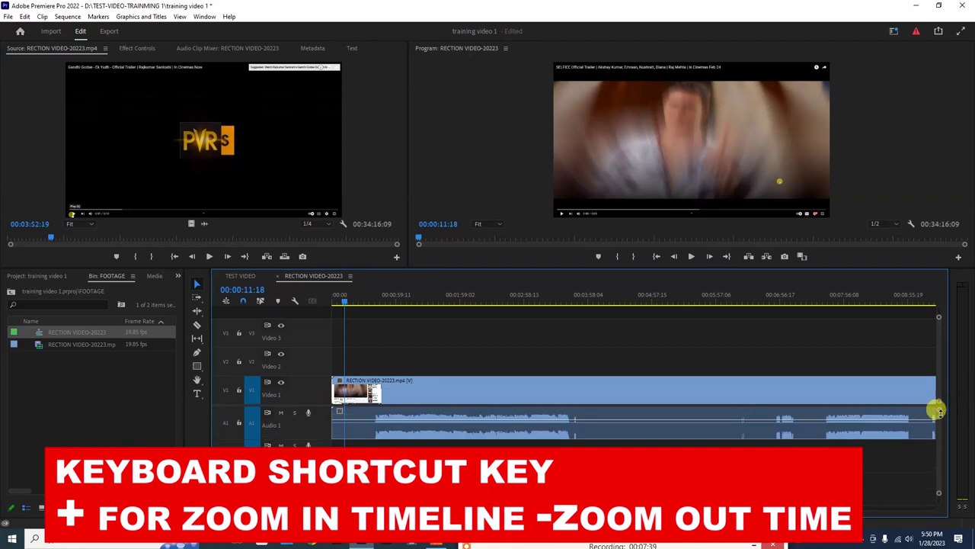
pyautogui.moveTo(938, 410); pyautogui.dragTo(938, 403)
# Step: Select the V1 and A1 reaction clips and drag the audio level down to about -4.3 dB
pyautogui.click(394, 395)
pyautogui.click(383, 432)
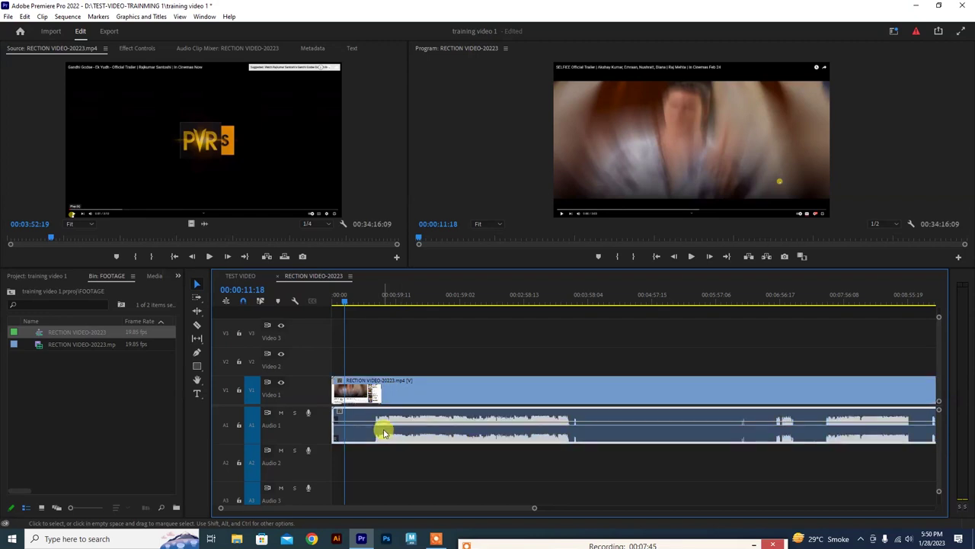
pyautogui.moveTo(380, 420); pyautogui.dragTo(381, 440)
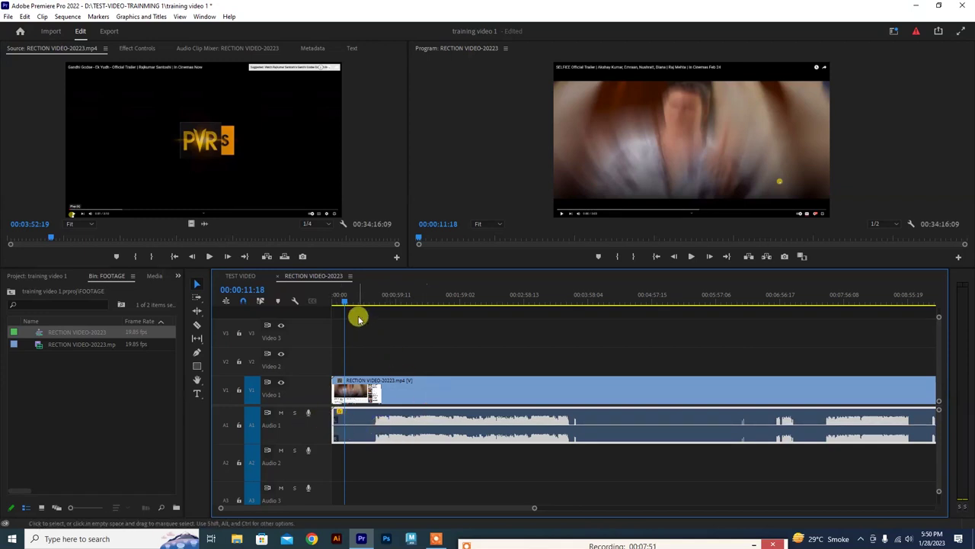
# Step: Scrub the playhead from about 42 seconds past 00:02:29 and through minutes three to five
pyautogui.moveTo(348, 301); pyautogui.dragTo(478, 317)
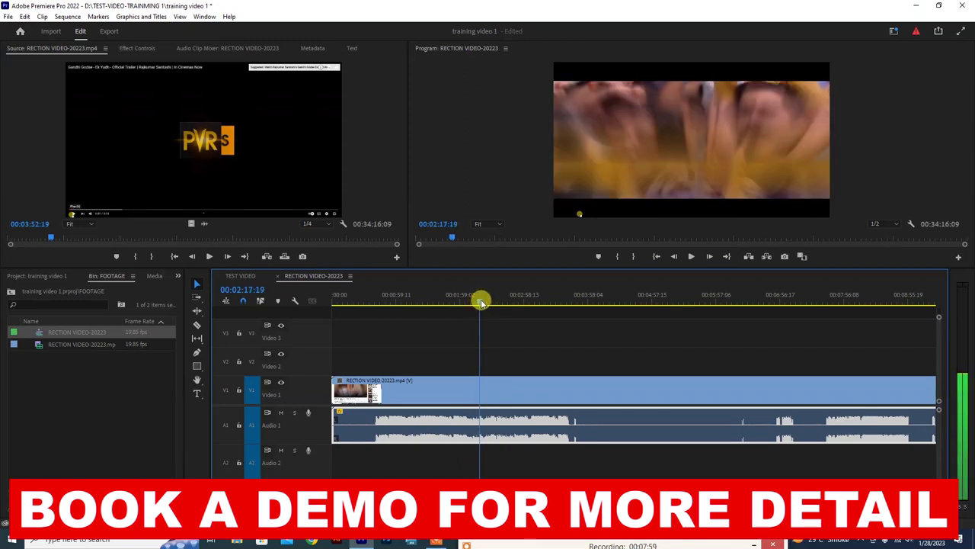
pyautogui.moveTo(477, 301); pyautogui.dragTo(485, 302)
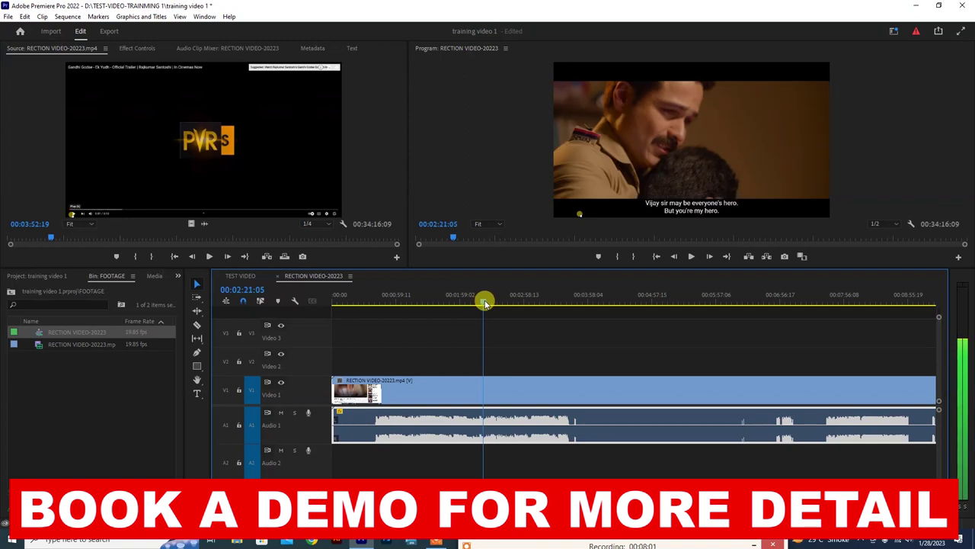
pyautogui.moveTo(485, 302); pyautogui.dragTo(490, 304)
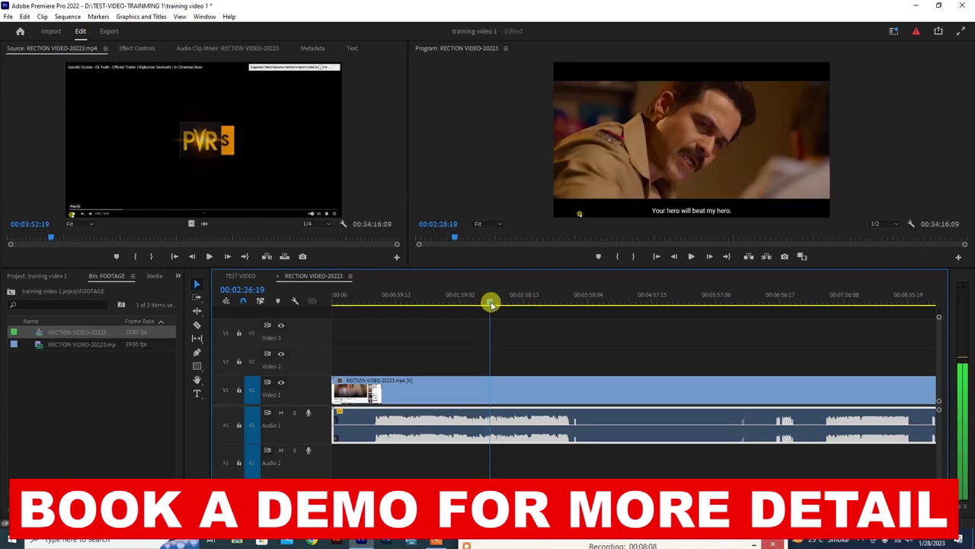
pyautogui.moveTo(490, 304); pyautogui.dragTo(710, 333)
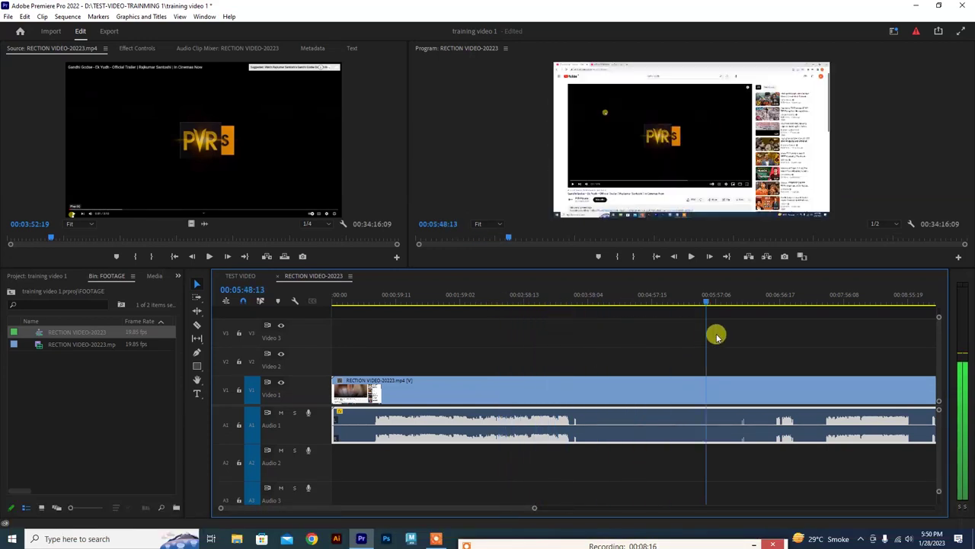
pyautogui.moveTo(603, 298)
pyautogui.mouseDown()
pyautogui.moveTo(623, 304)
pyautogui.moveTo(560, 308)
pyautogui.mouseUp()
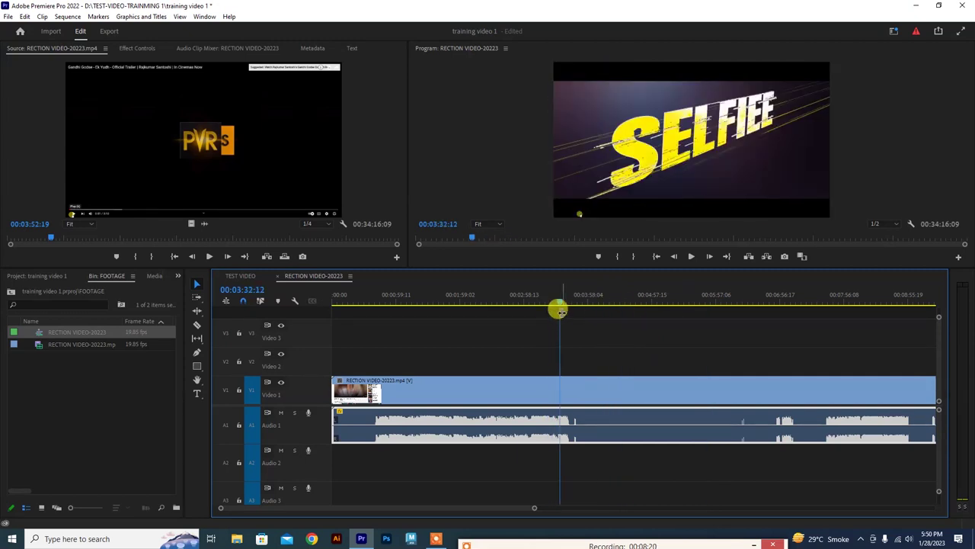
# Step: Zoom out, scrub to about 00:19:56 and back to 00:11:26, then return to the sequence start
pyautogui.press('-')
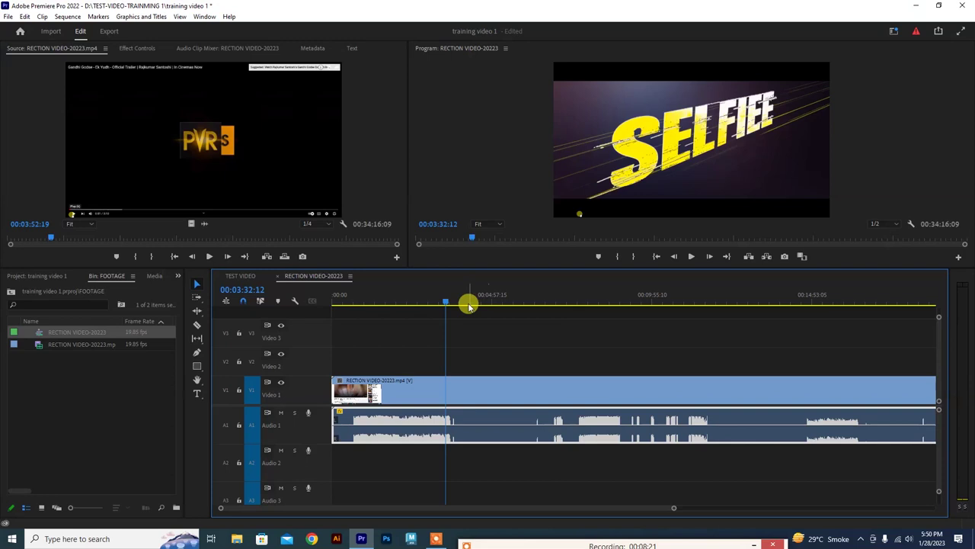
pyautogui.press('-')
pyautogui.moveTo(388, 301); pyautogui.dragTo(653, 302)
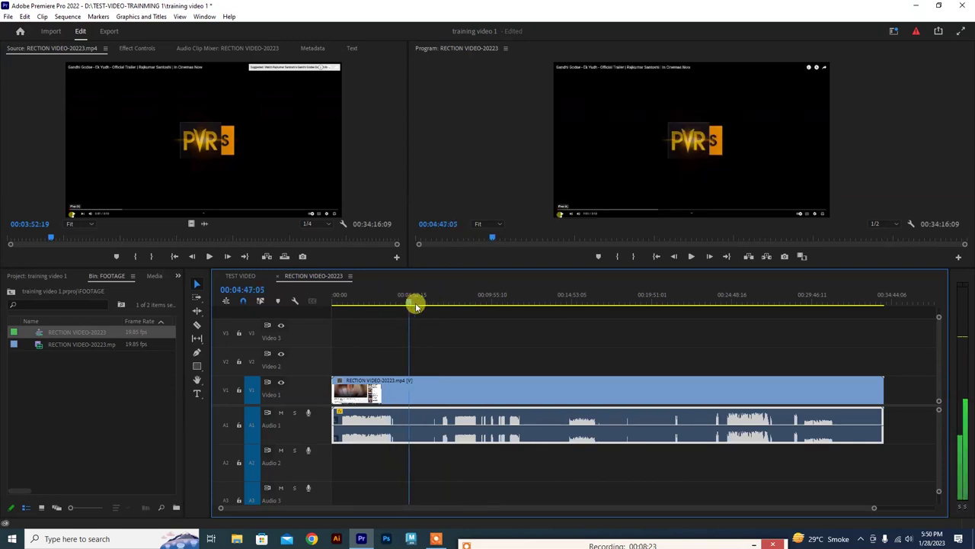
pyautogui.moveTo(717, 327); pyautogui.dragTo(507, 331)
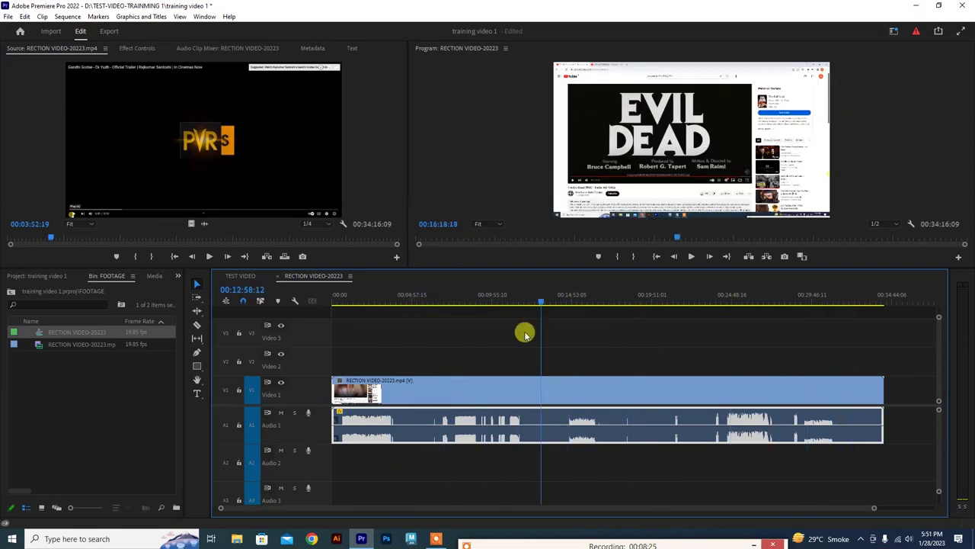
pyautogui.press('=')
pyautogui.press('=')
pyautogui.press('=')
pyautogui.press('Home')
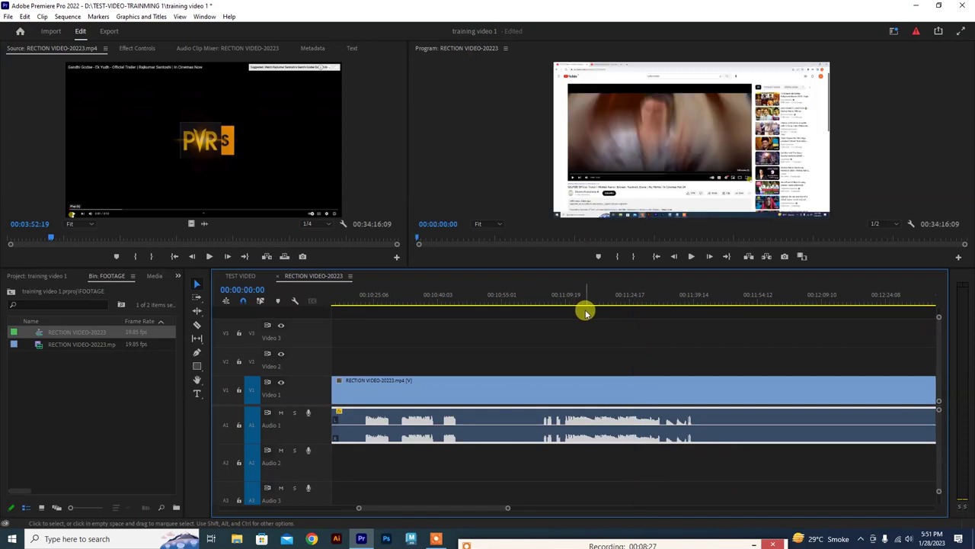
# Step: Zoom out to fit the whole reaction clip and park the playhead at 00:02:31:06
pyautogui.press('-')
pyautogui.press('-')
pyautogui.press('-')
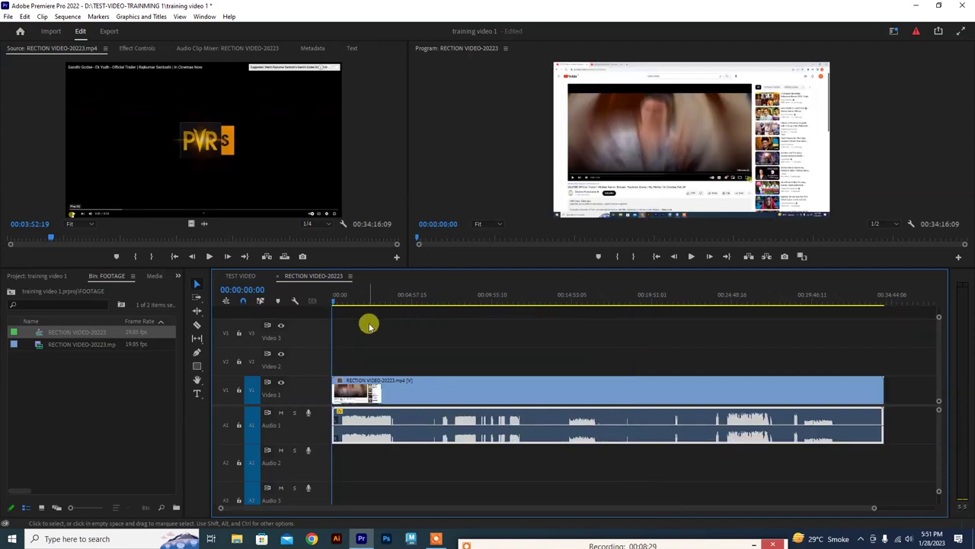
pyautogui.press('-')
pyautogui.moveTo(348, 309); pyautogui.dragTo(369, 307)
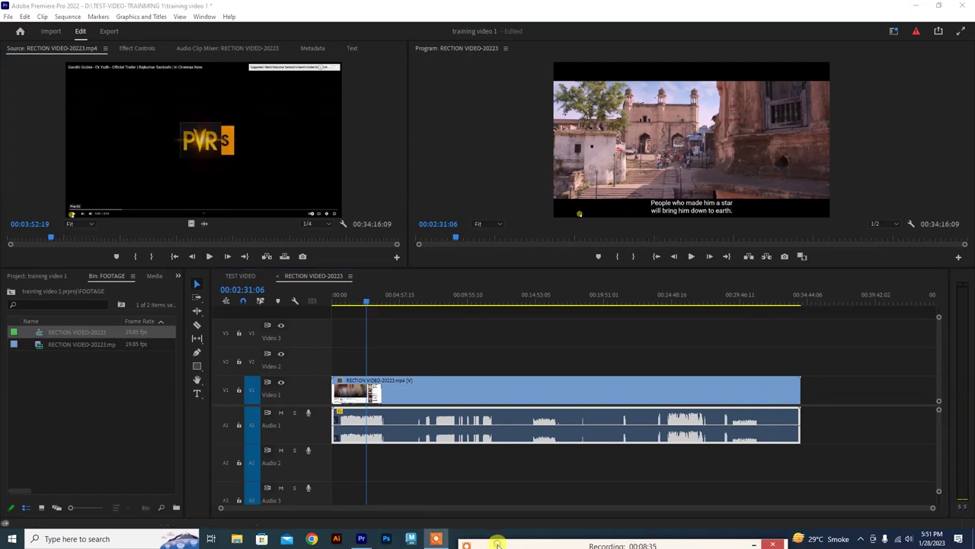
pyautogui.moveTo(497, 544); pyautogui.dragTo(569, 327)
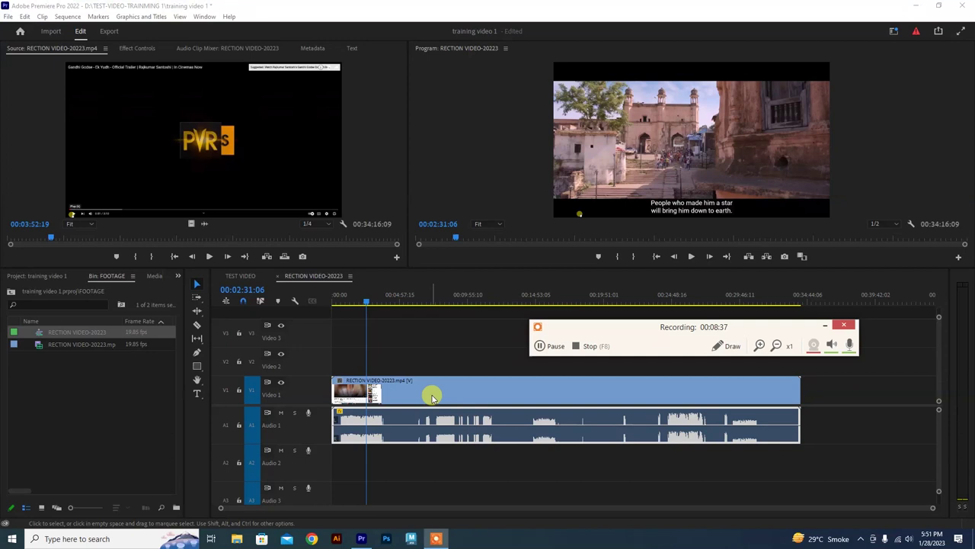